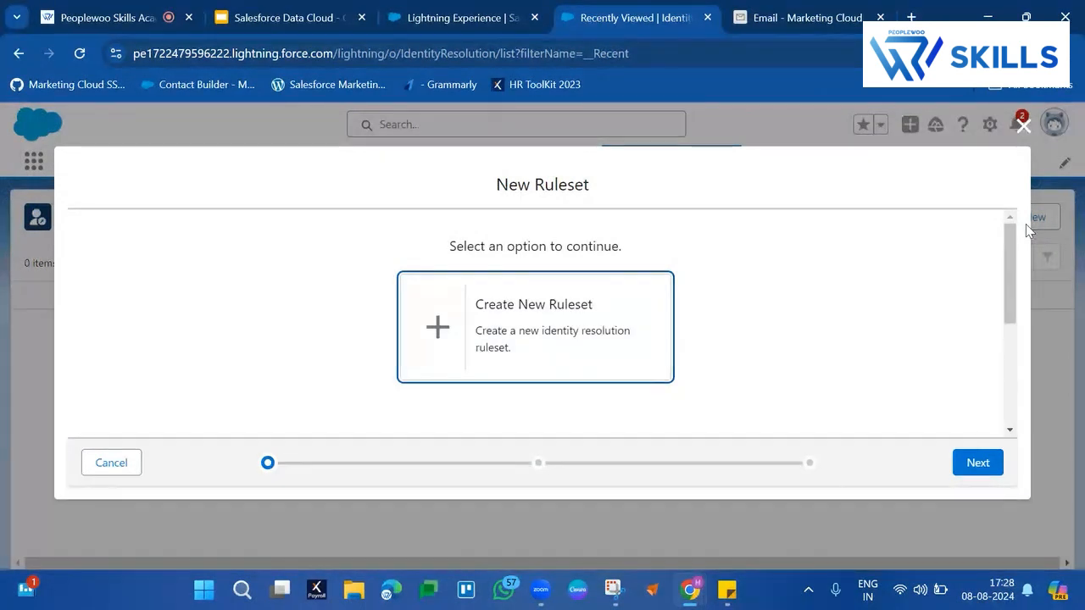
Step: Choose to create a new identity resolution ruleset and continue to its data space and object settings
scroll(845, 317, down, 5)
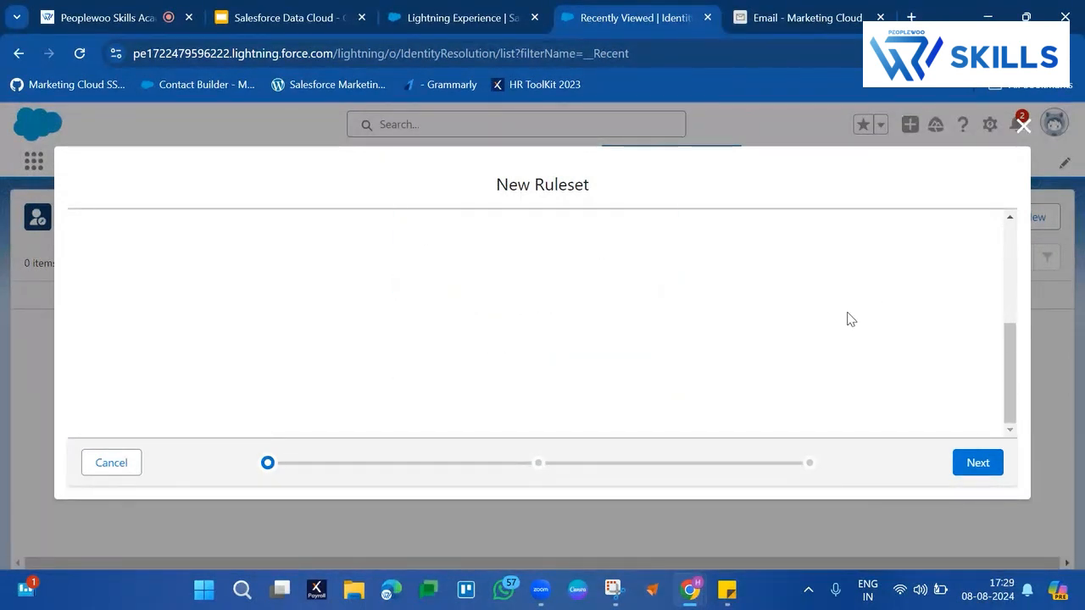
scroll(845, 317, up, 5)
click(618, 322)
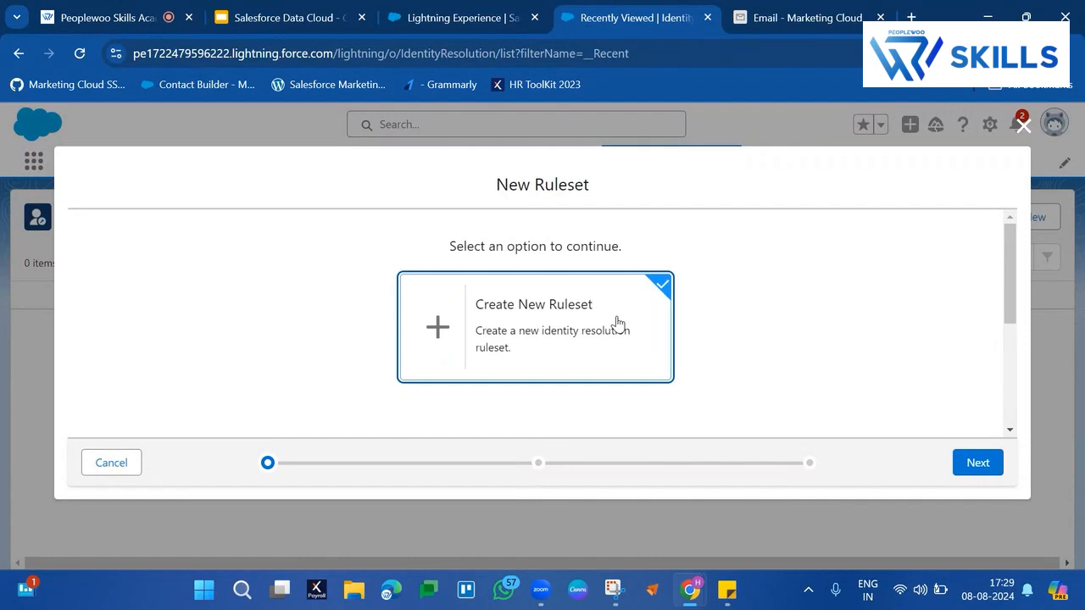
click(978, 463)
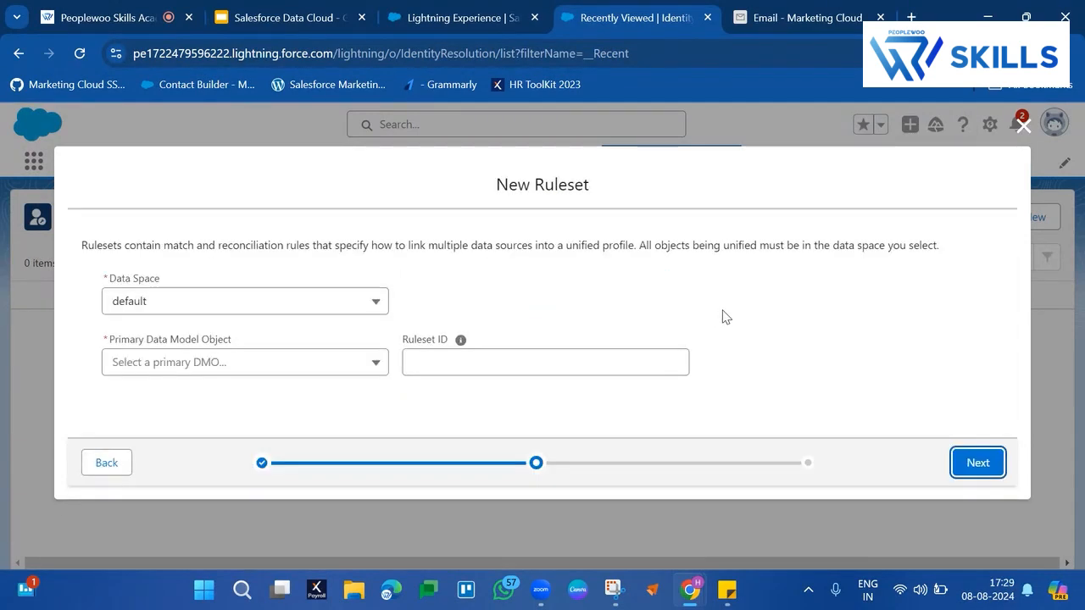
Step: Select Individual as the primary data model object for the new ruleset
click(359, 367)
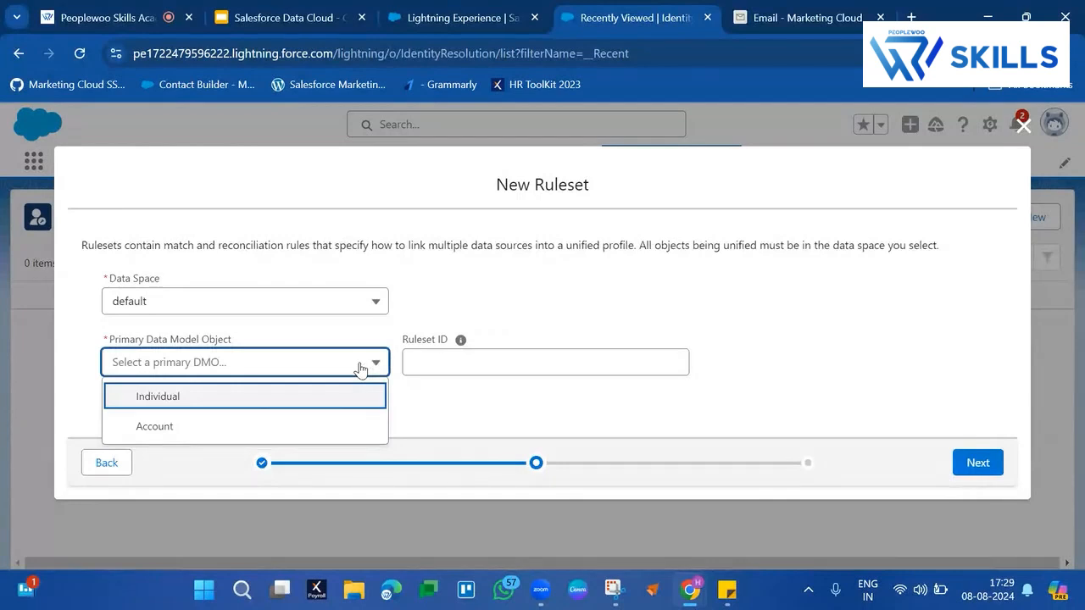
click(225, 398)
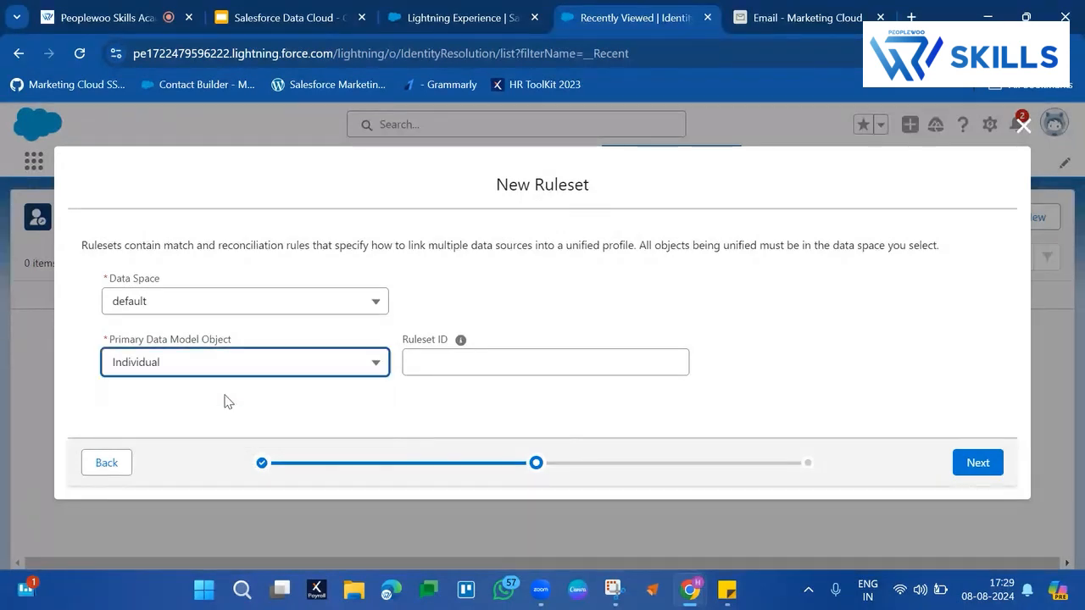
click(631, 293)
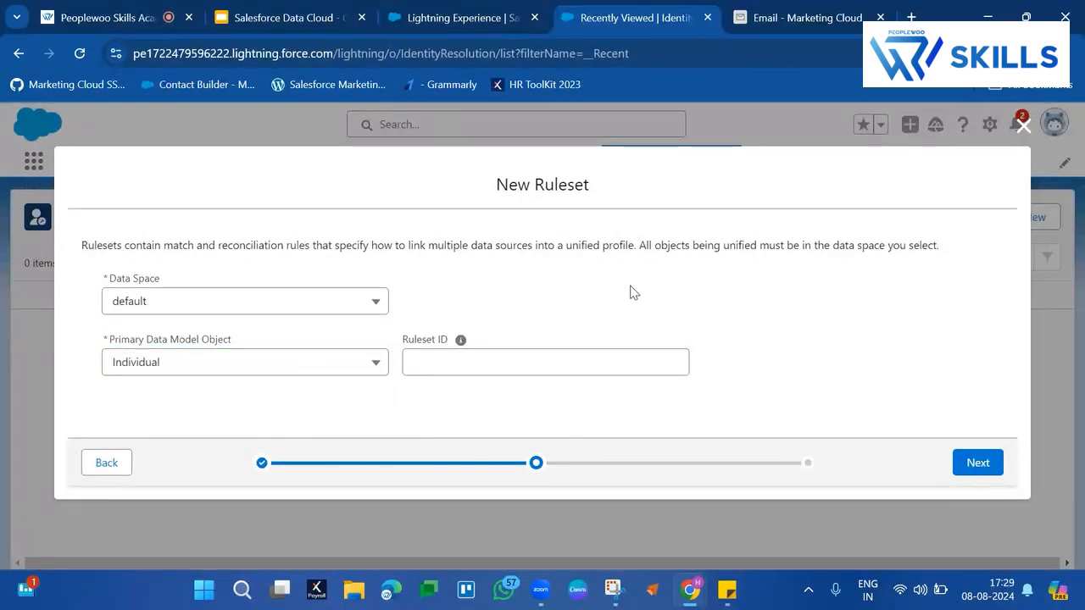
Step: Enter PWUI as the ruleset ID and continue to the ruleset naming page
click(492, 361)
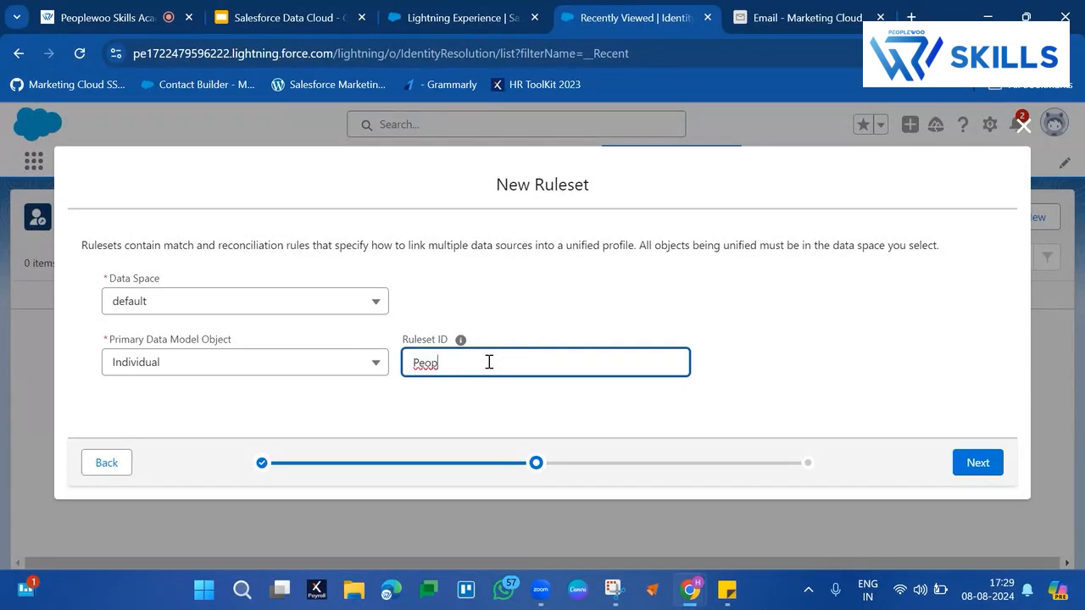
key(BackSpace)
key(BackSpace)
key(BackSpace)
key(BackSpace)
click(824, 411)
click(980, 466)
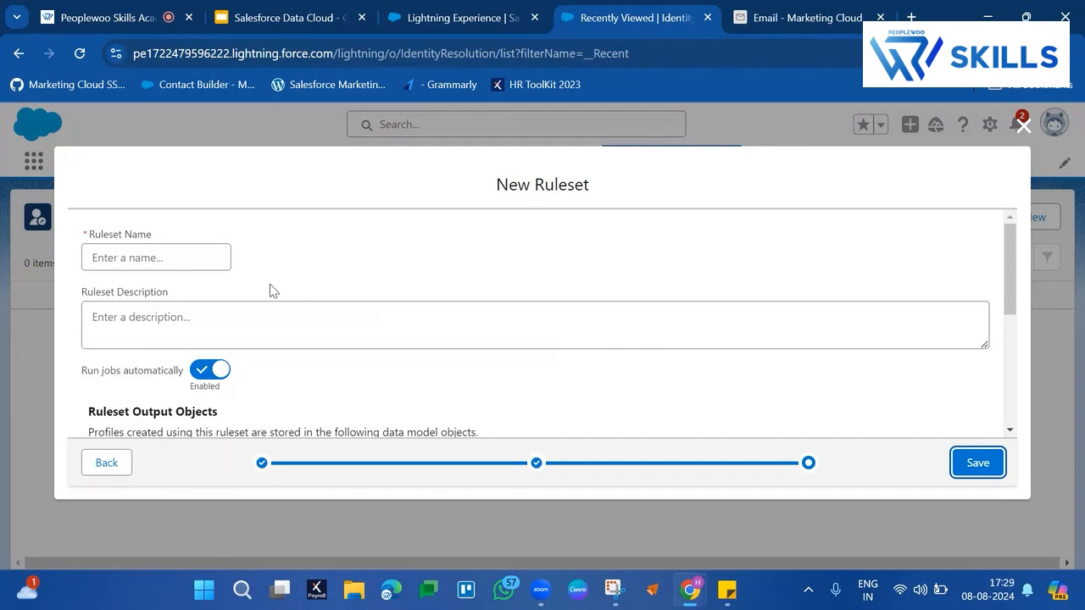
Step: Name the ruleset Peoplewoo Identity Resolution
click(175, 256)
text(Peoplewoo In)
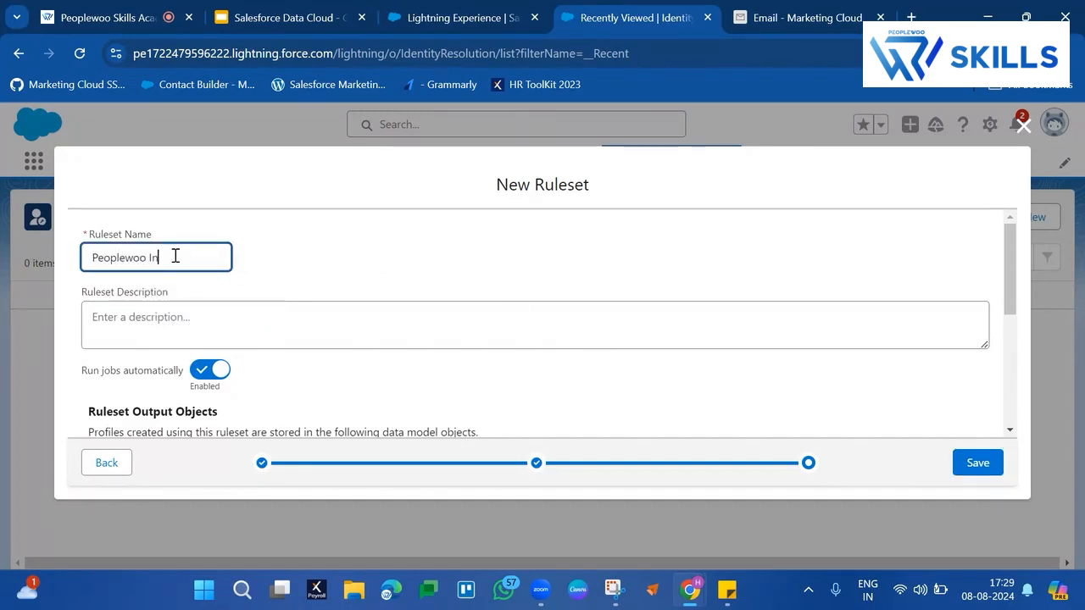
text(Identity Resolution)
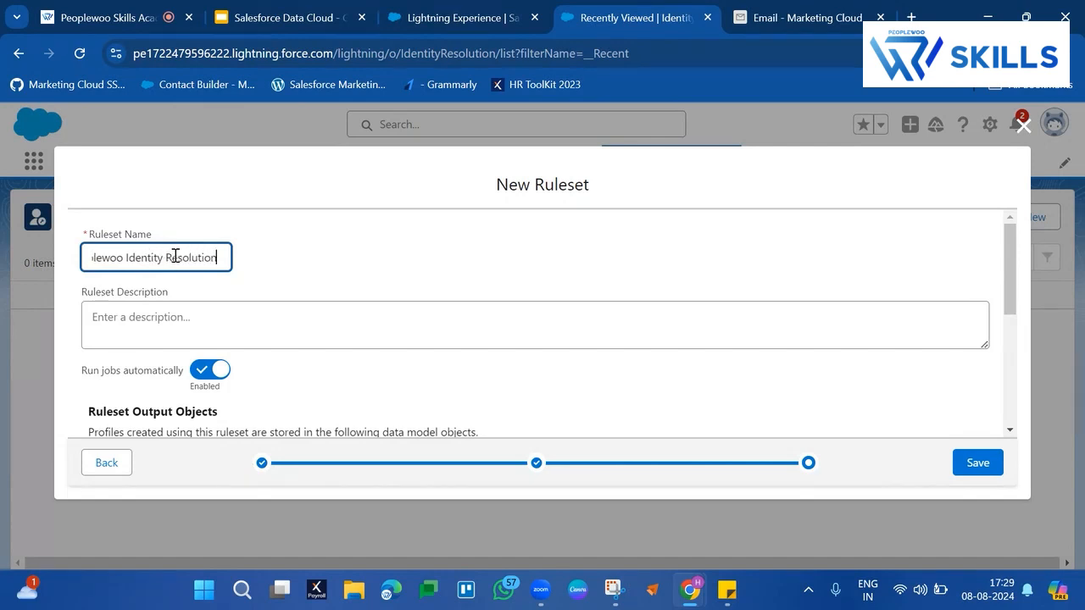
Step: Examine the ruleset output objects, comparing the unified individual, contact point and unified link data model objects
scroll(303, 255, down, 5)
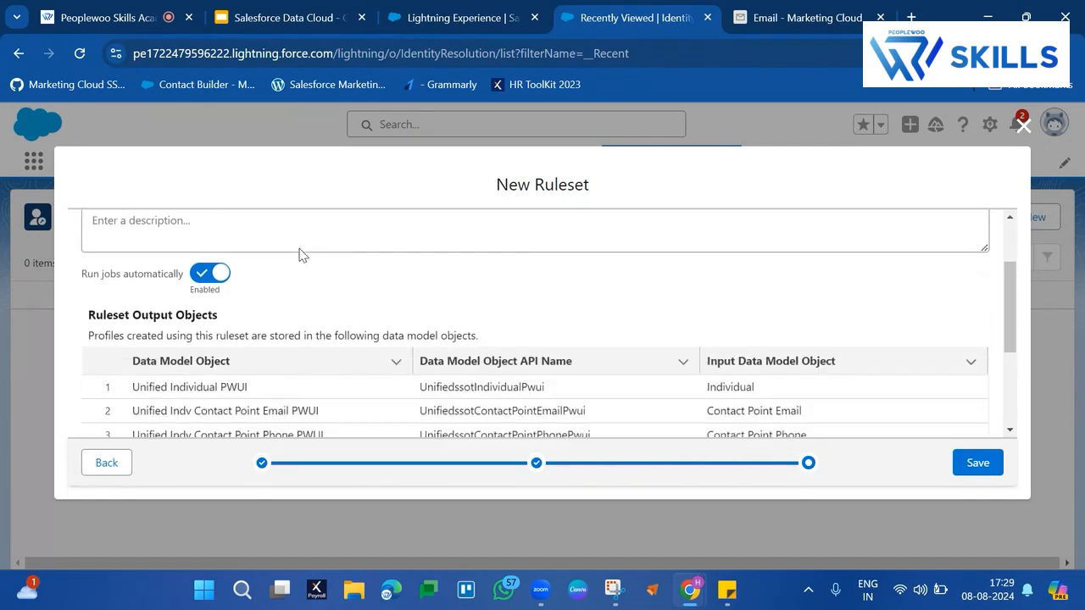
scroll(301, 251, up, 2)
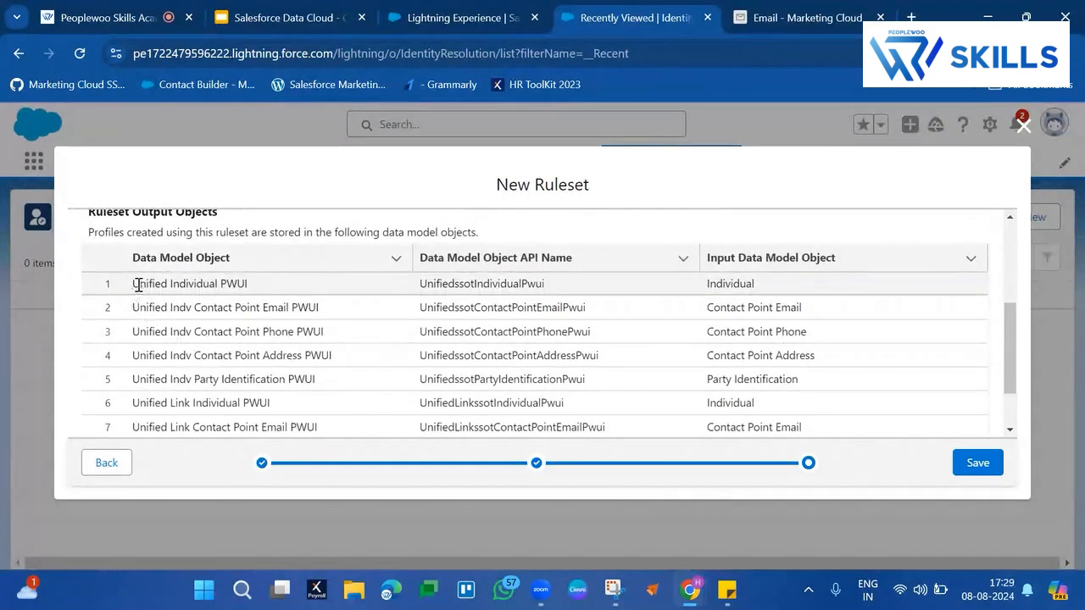
drag(136, 283, 306, 439)
click(307, 439)
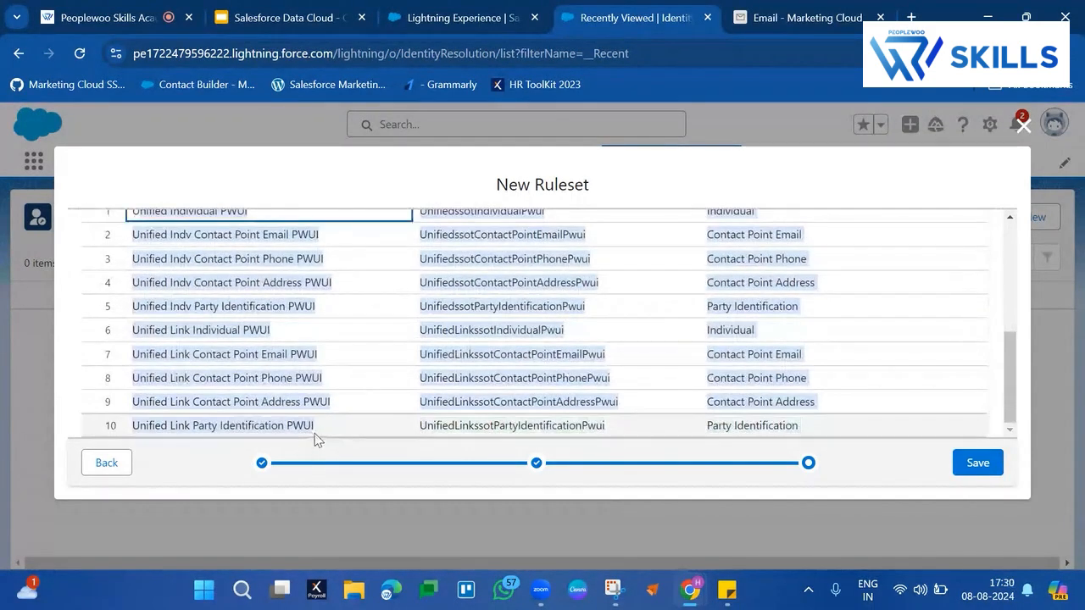
scroll(310, 437, up, 2)
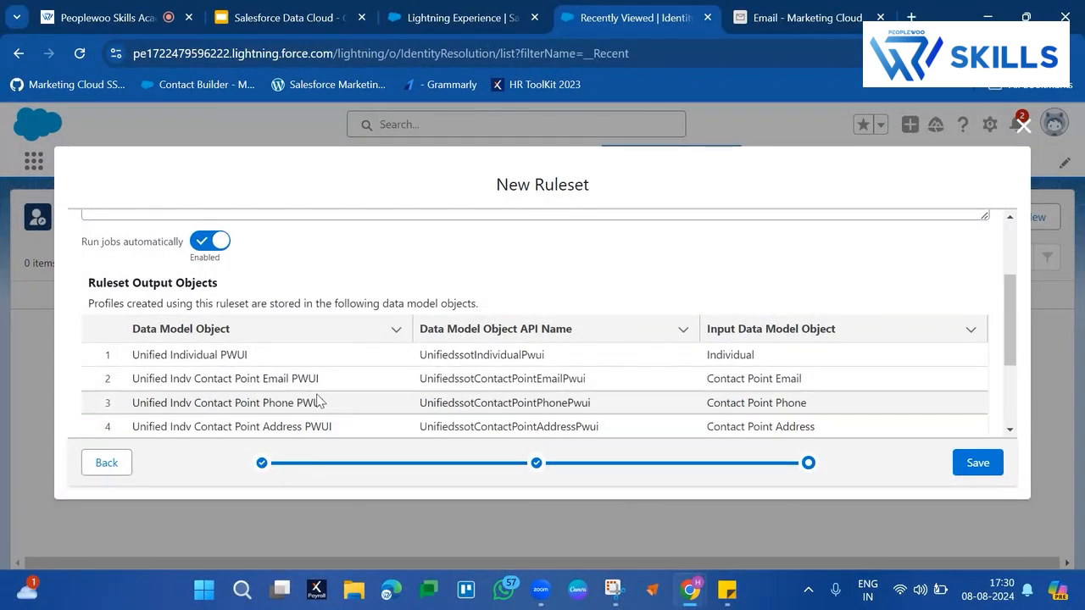
scroll(339, 404, down, 1)
click(231, 313)
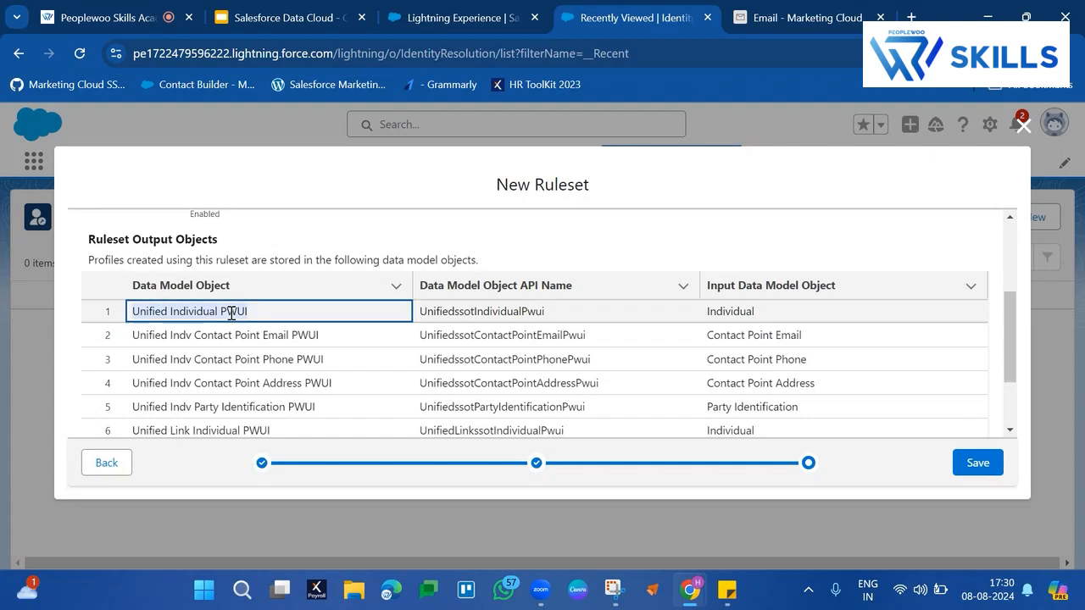
click(265, 340)
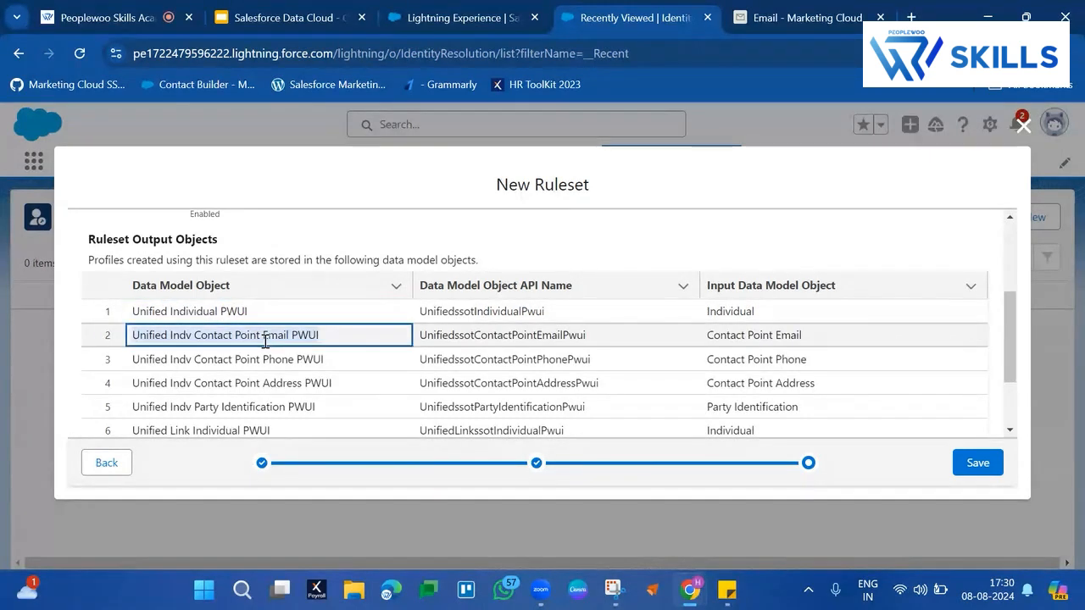
click(266, 360)
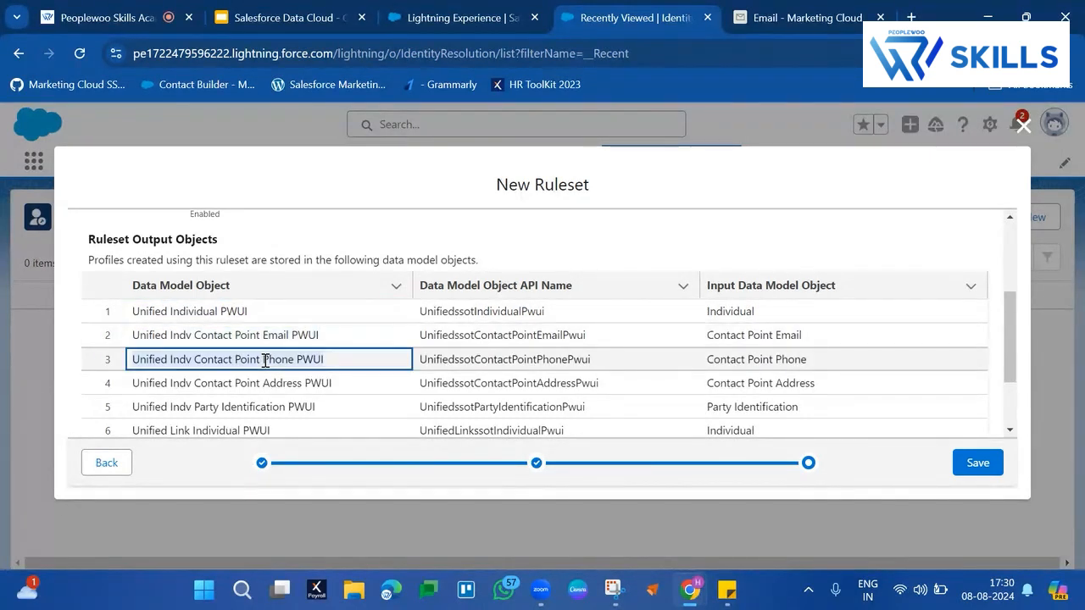
scroll(265, 360, down, 2)
click(283, 304)
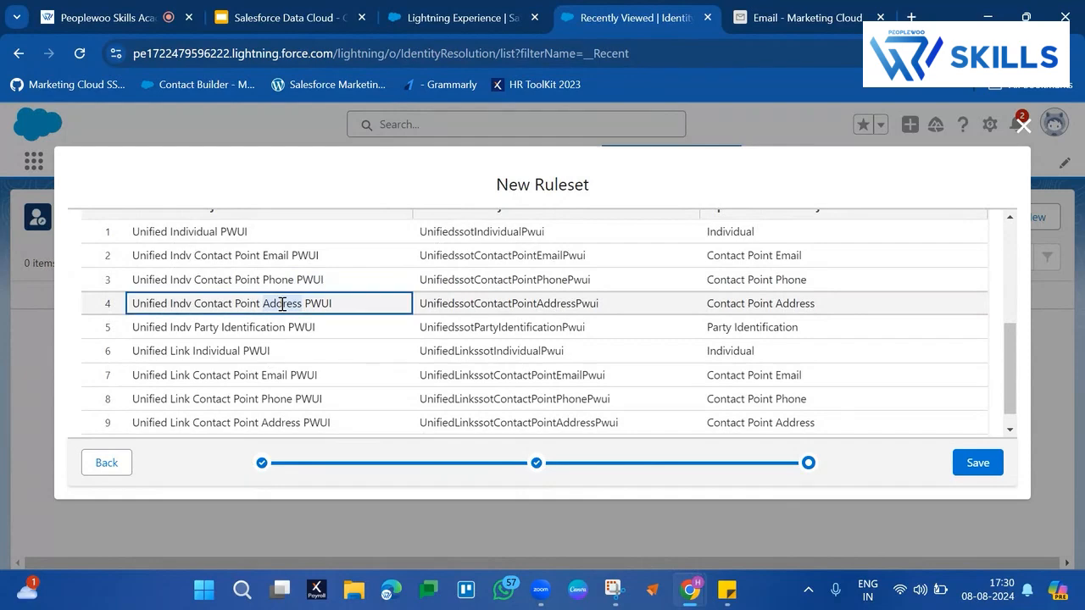
click(269, 369)
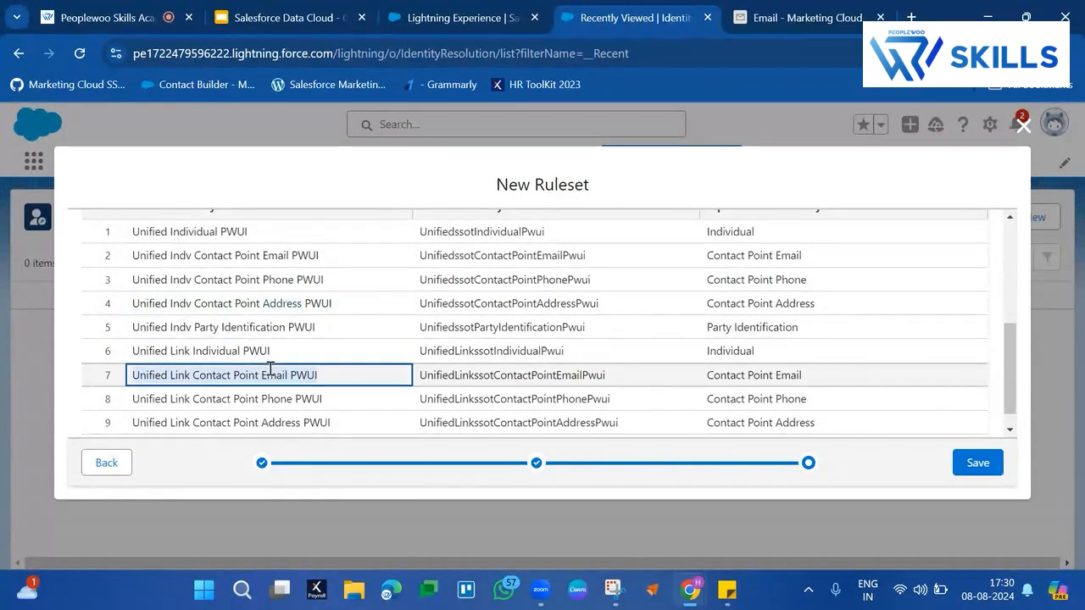
scroll(270, 369, down, 1)
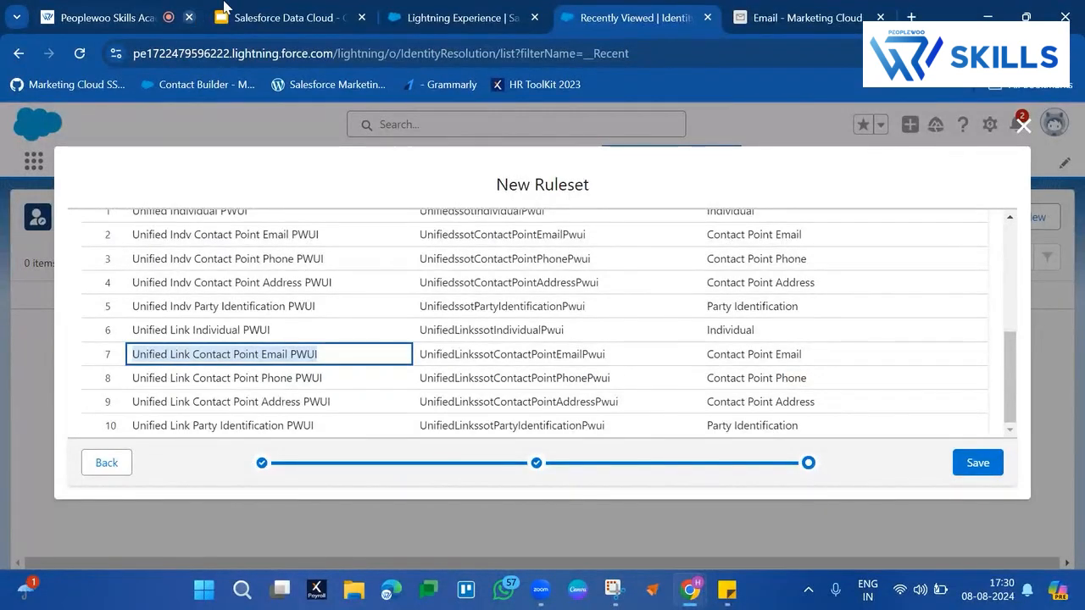
Step: Switch to the other Data Cloud browser tab and open Data Explorer there
click(415, 12)
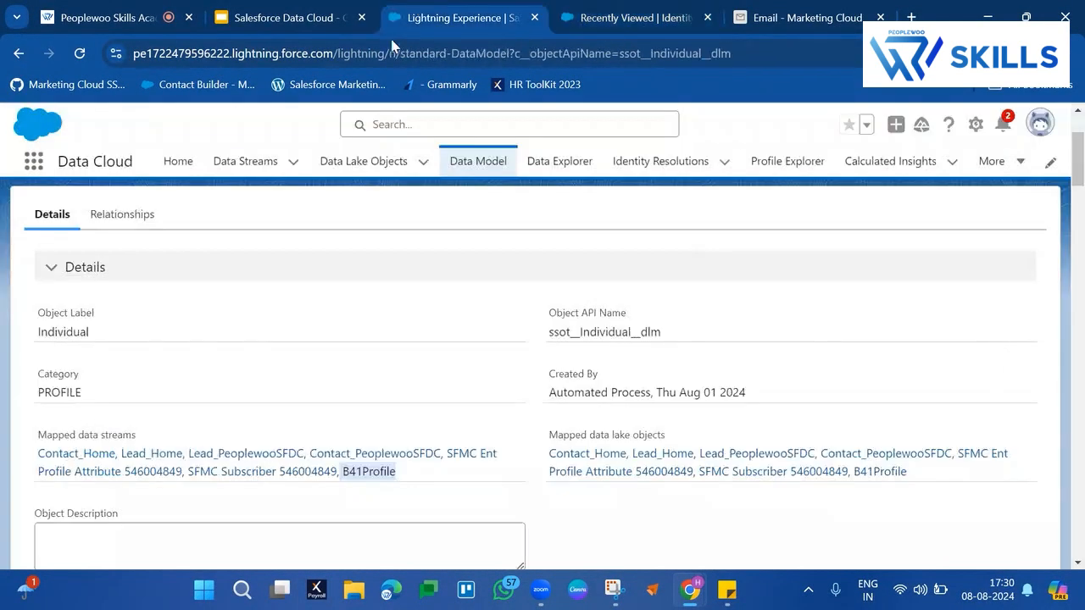
click(593, 12)
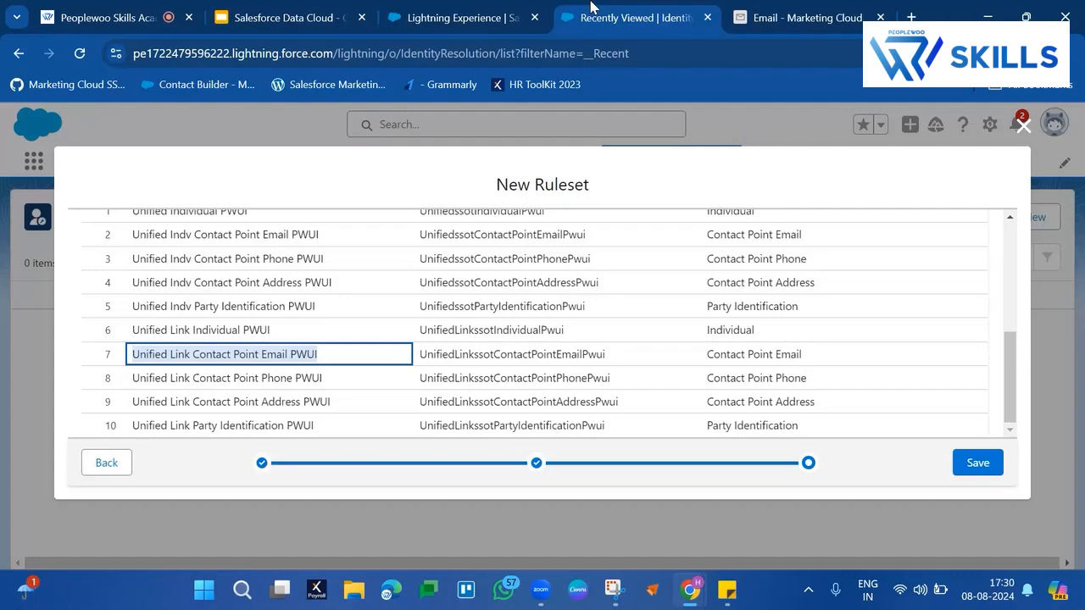
click(520, 7)
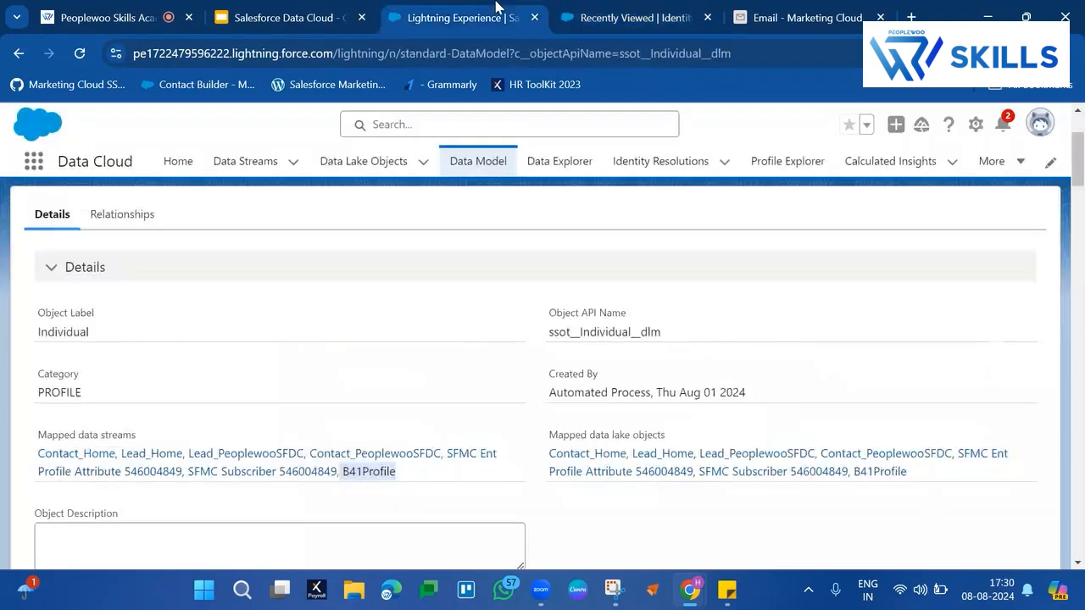
click(671, 167)
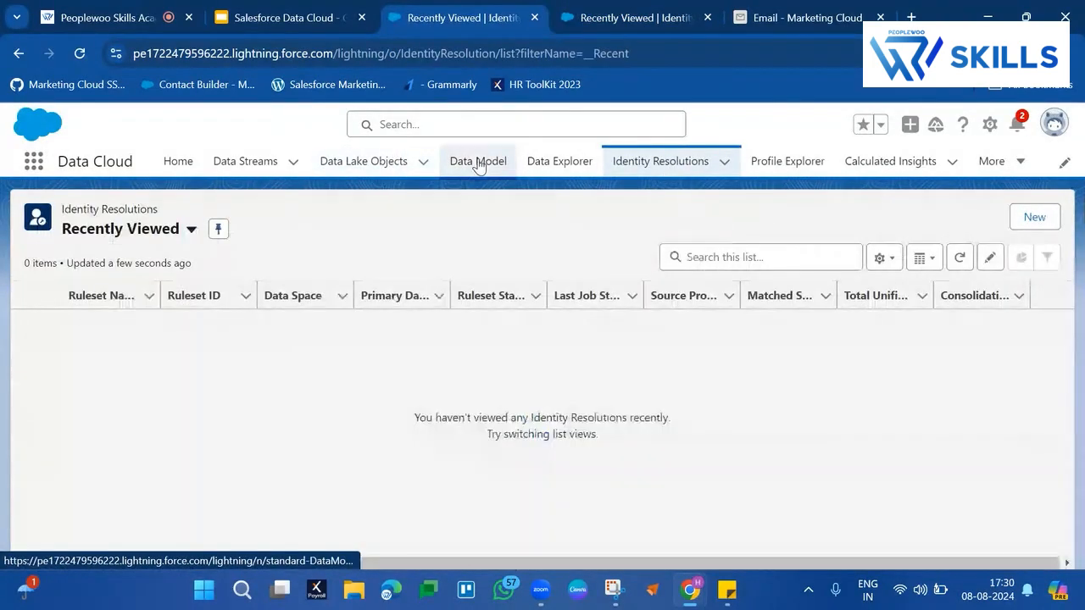
click(478, 165)
click(553, 161)
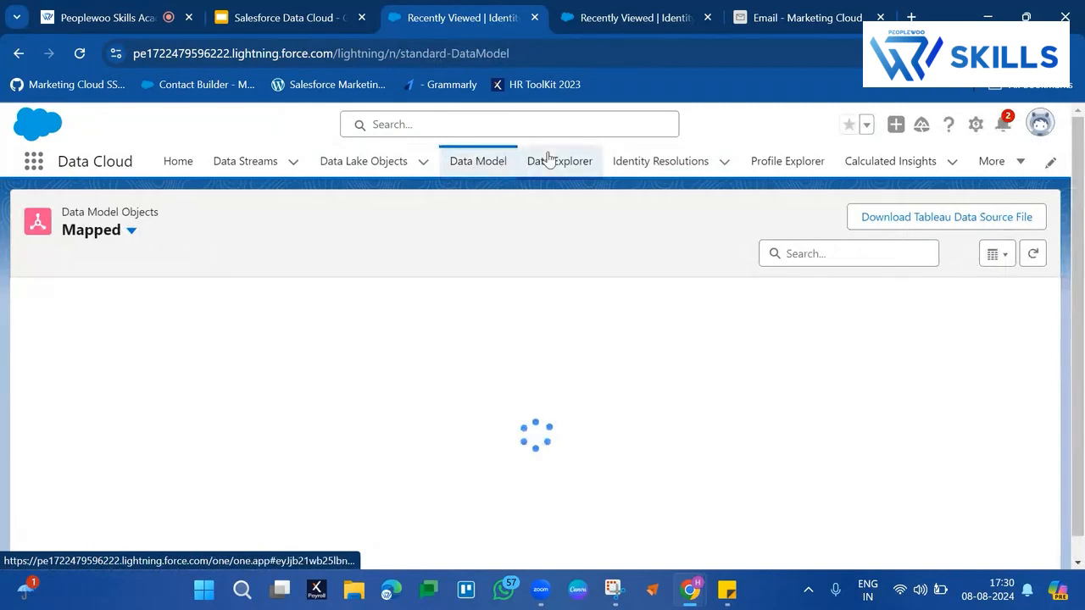
Step: Load the records of the Individual data model object from the default data space in Data Explorer
click(310, 290)
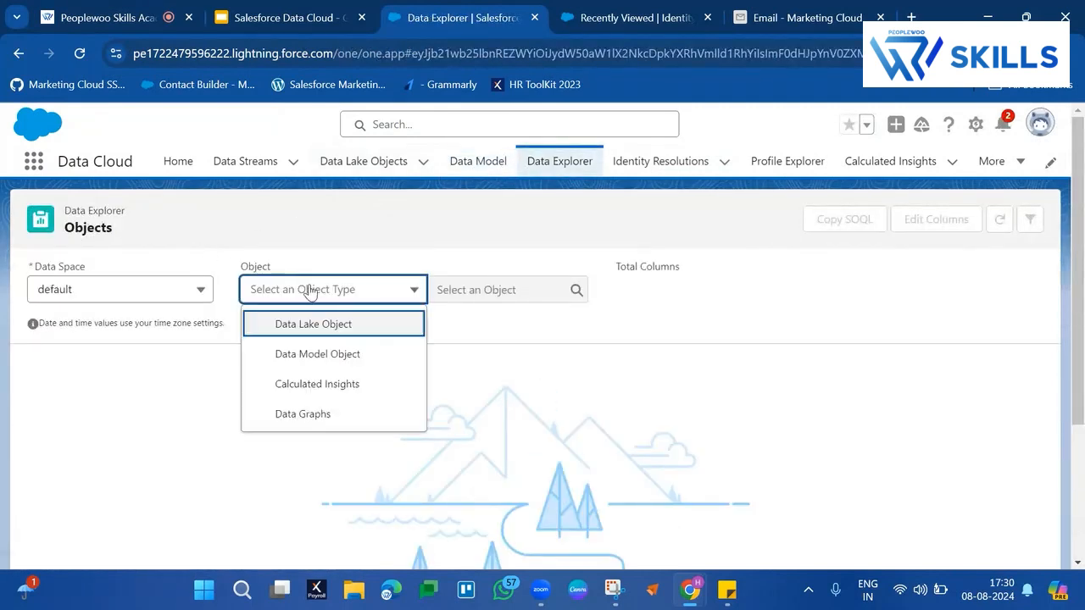
click(315, 354)
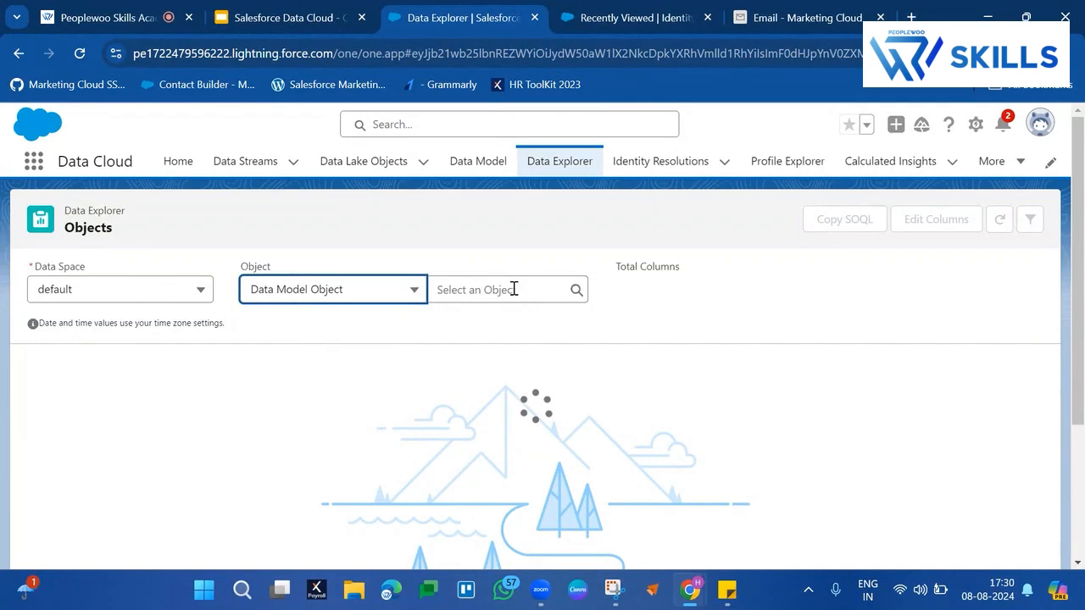
click(514, 289)
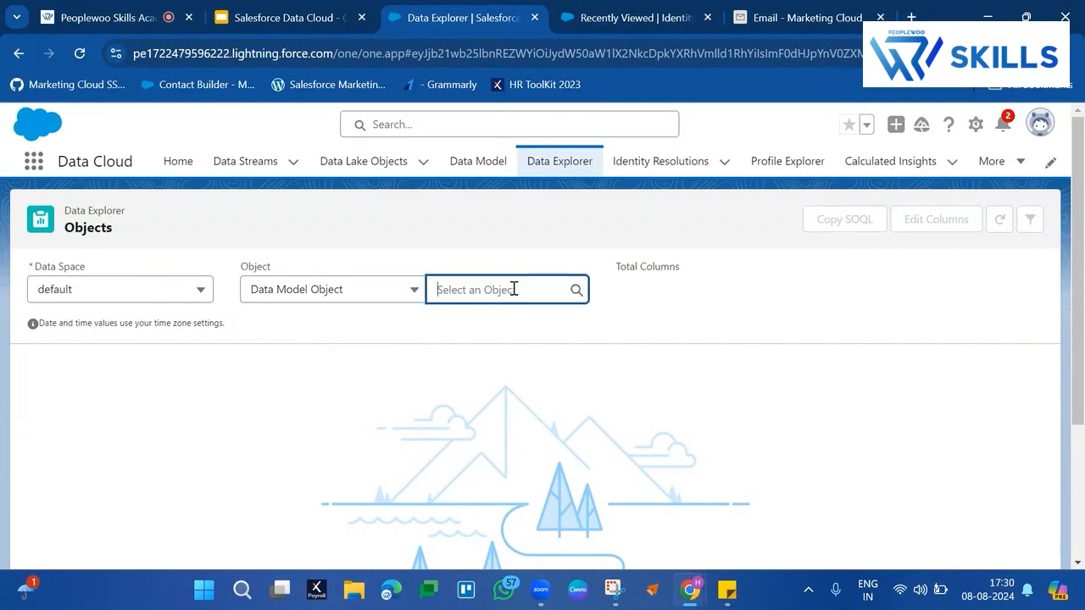
scroll(479, 437, down, 1)
scroll(479, 436, down, 5)
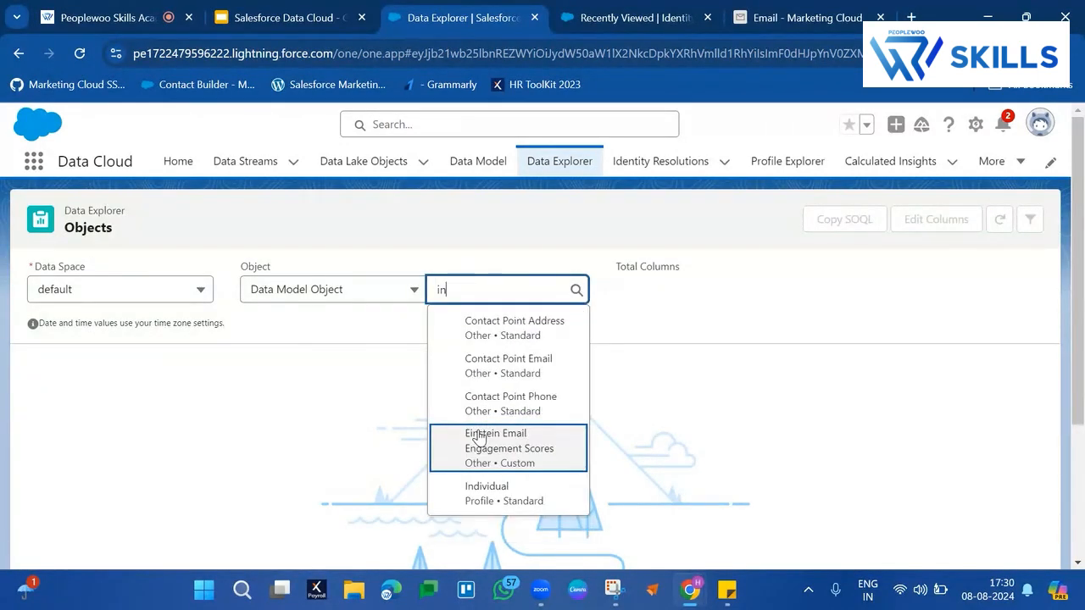
click(526, 339)
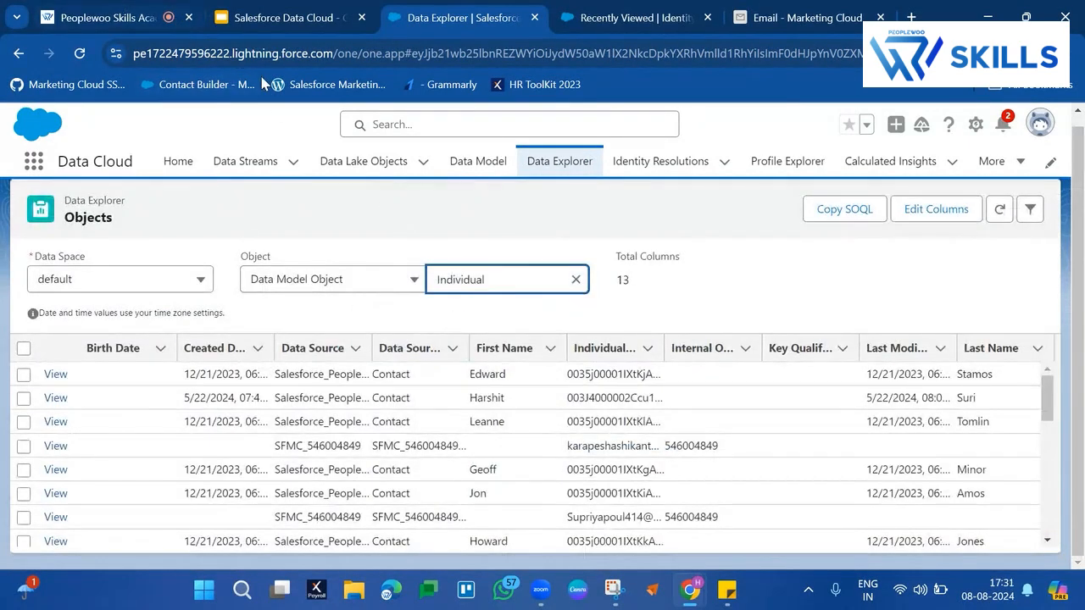
Step: Switch to the online training session and toggle the microphone
click(125, 5)
click(314, 549)
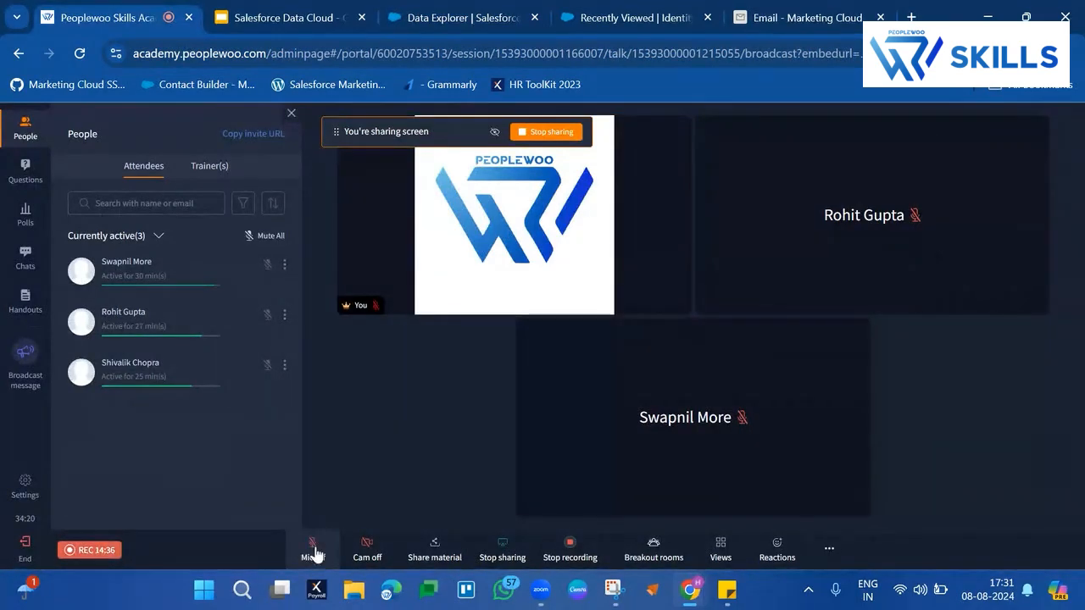
click(314, 549)
Step: Check the B41Profile records in Marketing Cloud, then widen Data Explorer's Individual Id column and copy the fifth record's ID
click(787, 10)
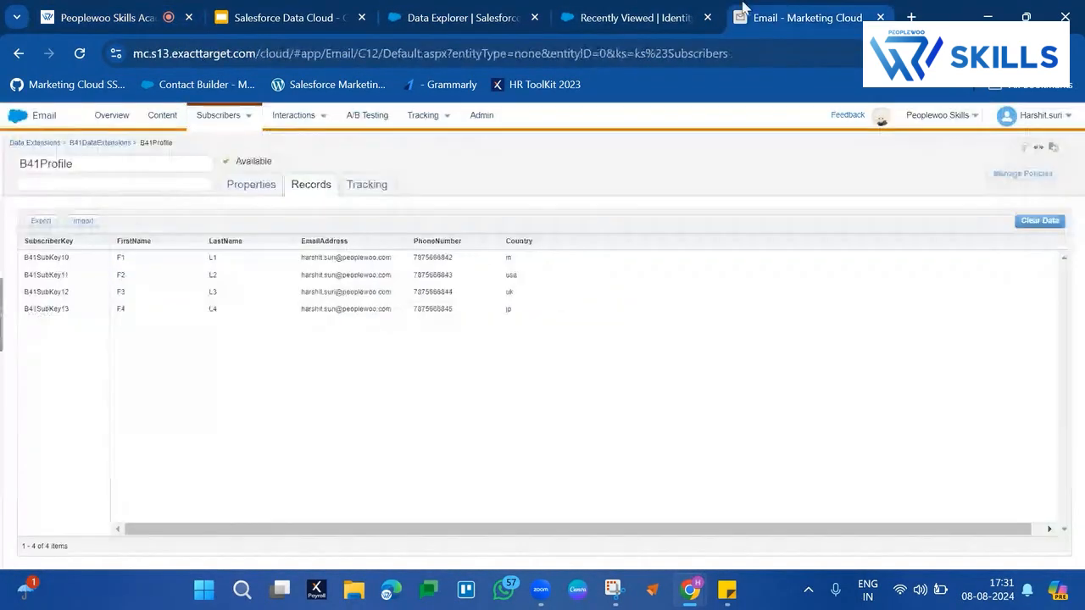
click(458, 15)
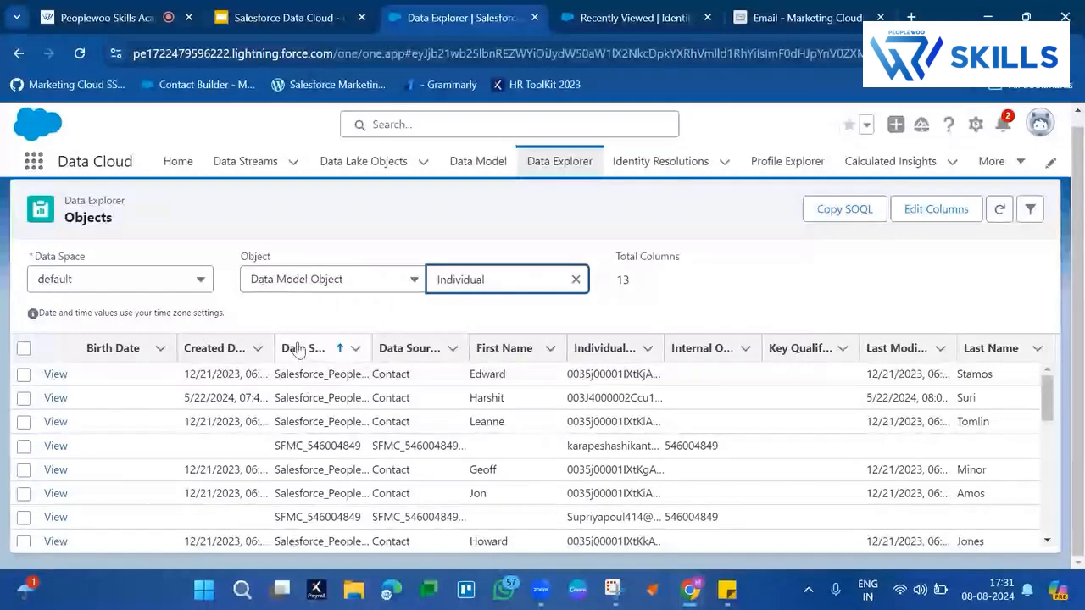
drag(664, 349, 846, 337)
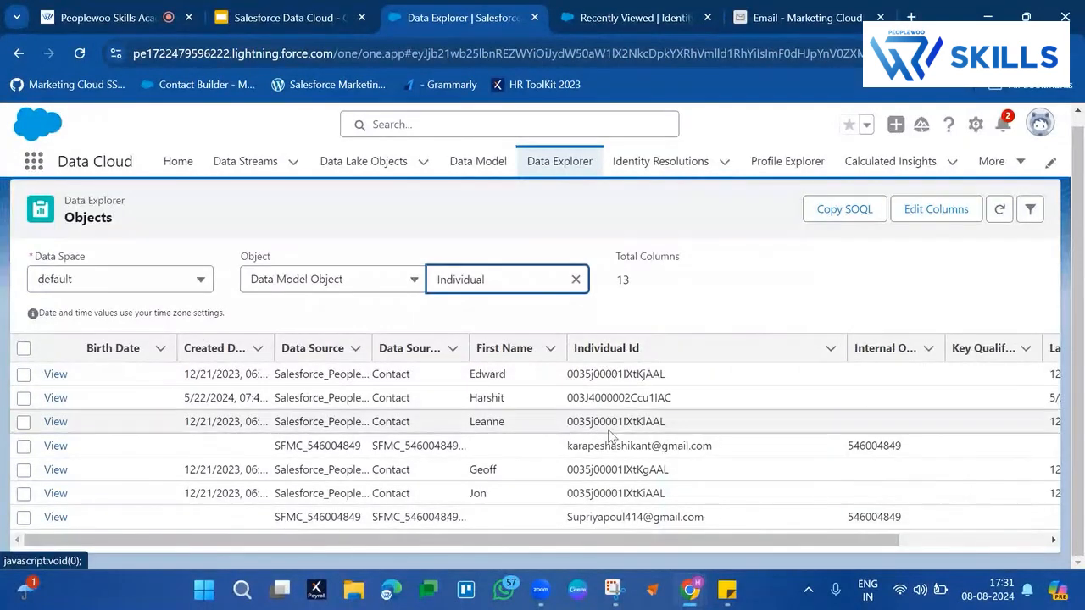
double_click(601, 469)
key(ctrl+c)
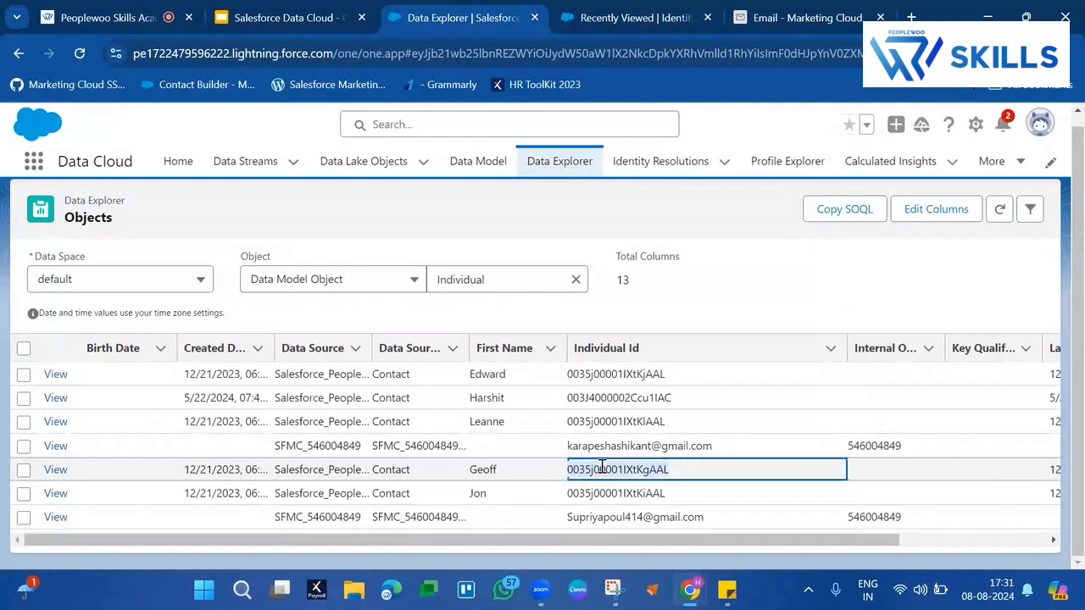
Step: Duplicate the Data Explorer browser tab and load the Contact Point Email data model object's records in the copy
right_click(475, 27)
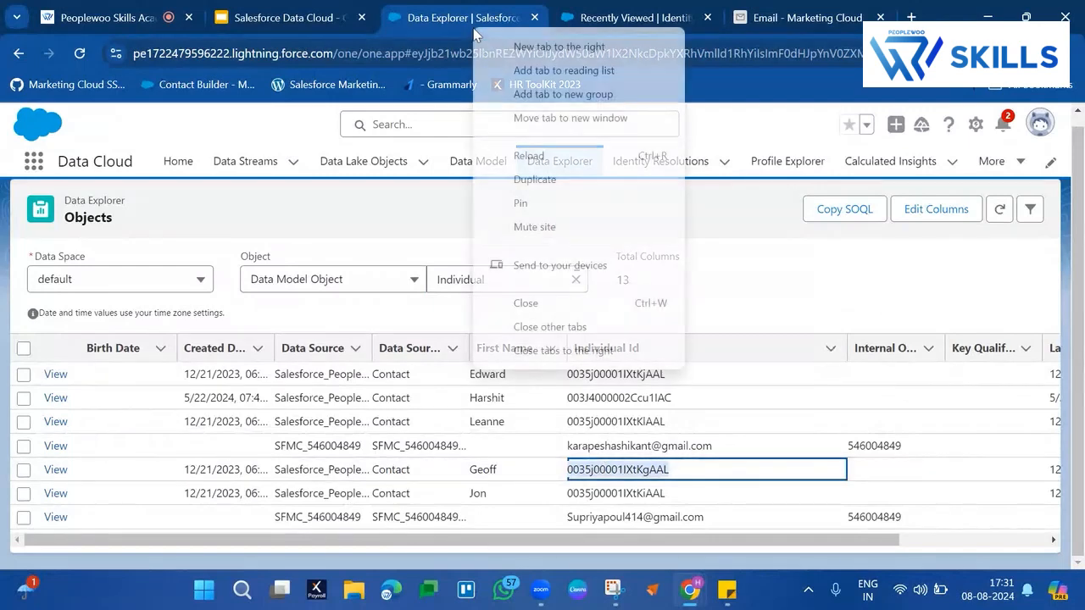
click(546, 182)
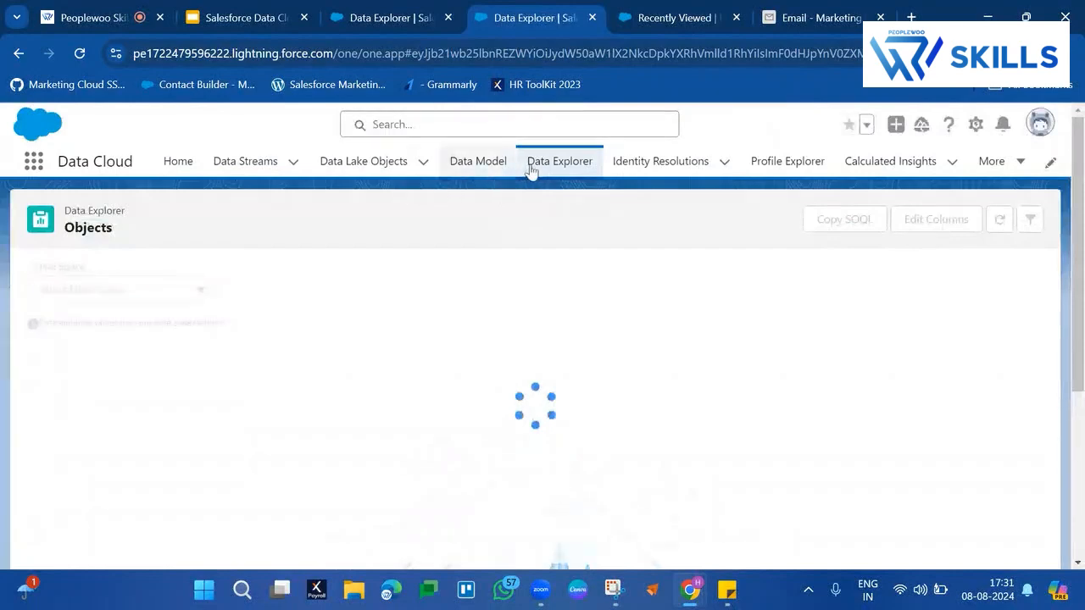
click(337, 292)
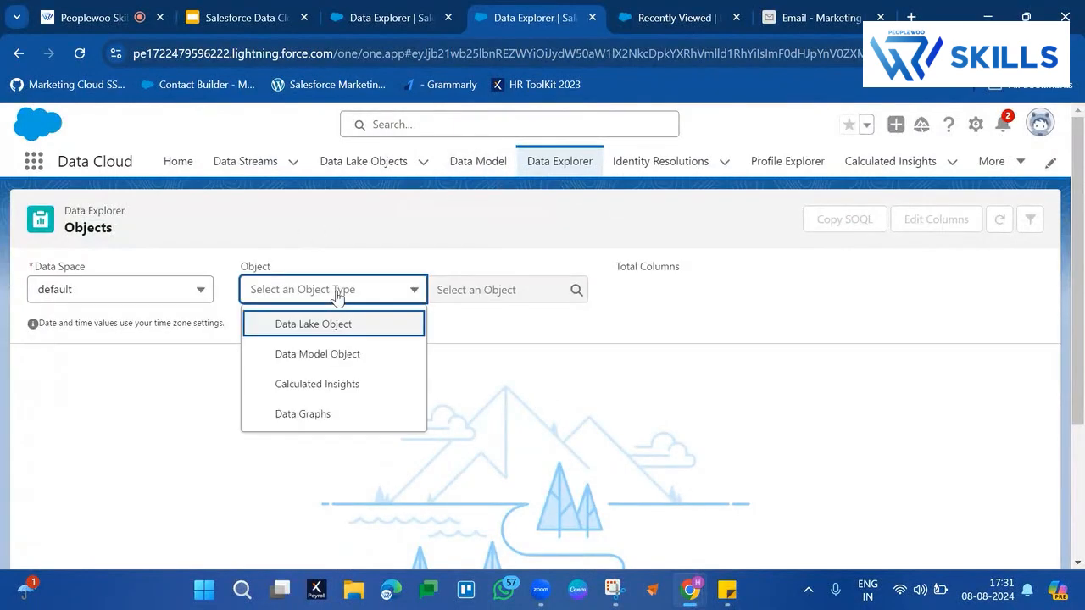
click(329, 356)
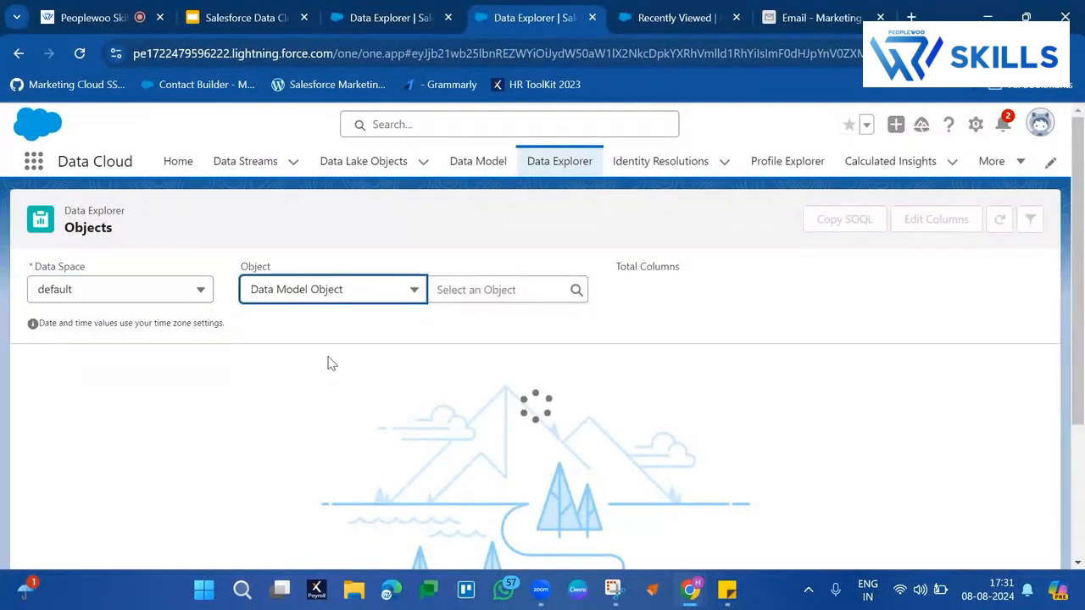
click(496, 290)
scroll(483, 367, down, 3)
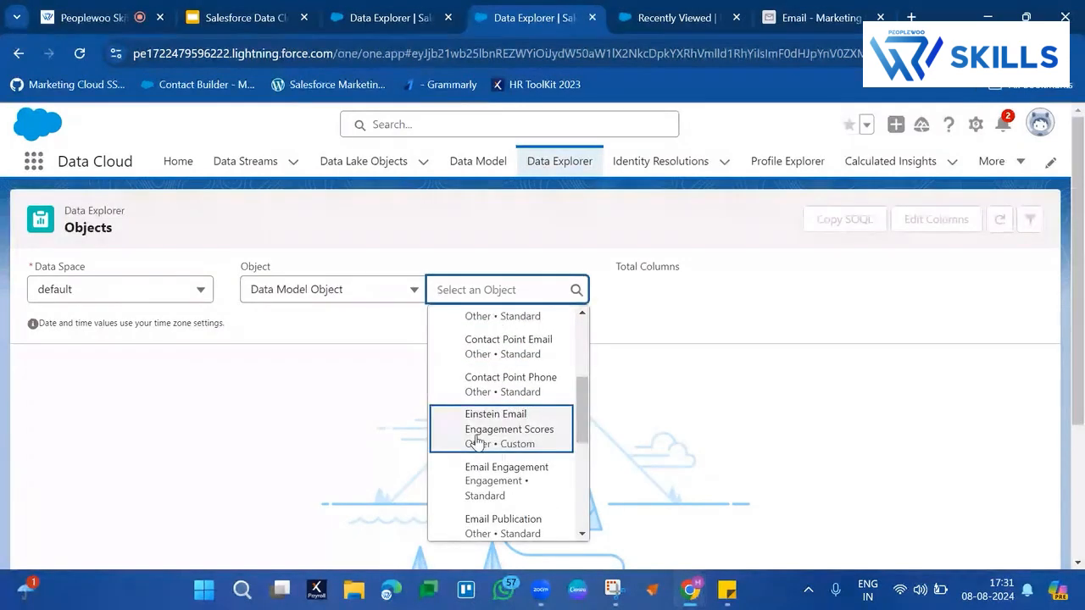
click(514, 363)
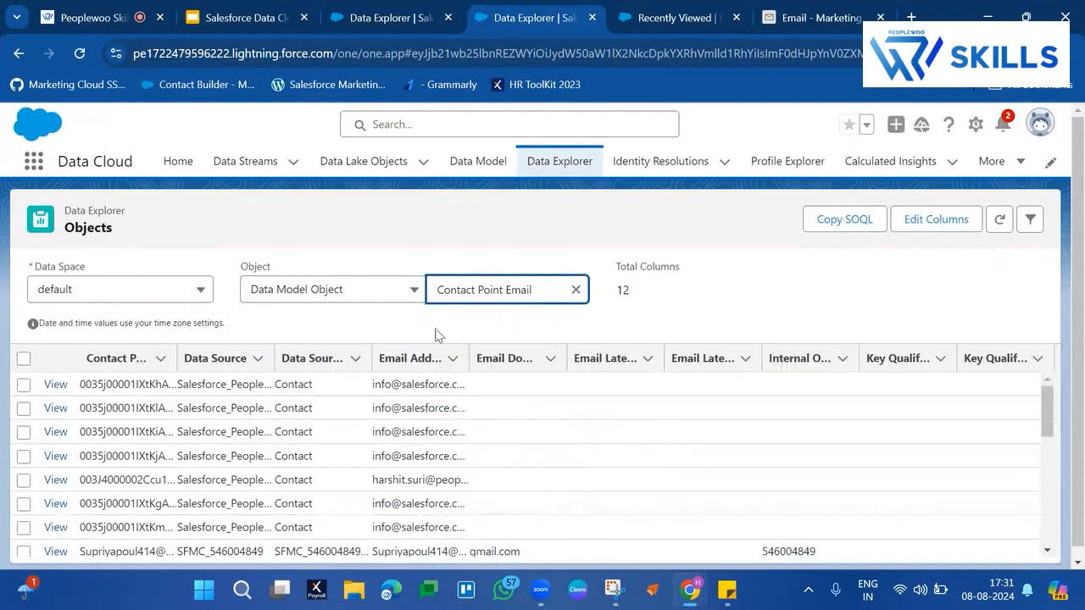
Step: Find the copied Individual ID in the Contact Point Email records, then sort them by Data Source in ascending order and review them
key(ctrl+f)
key(ctrl+v)
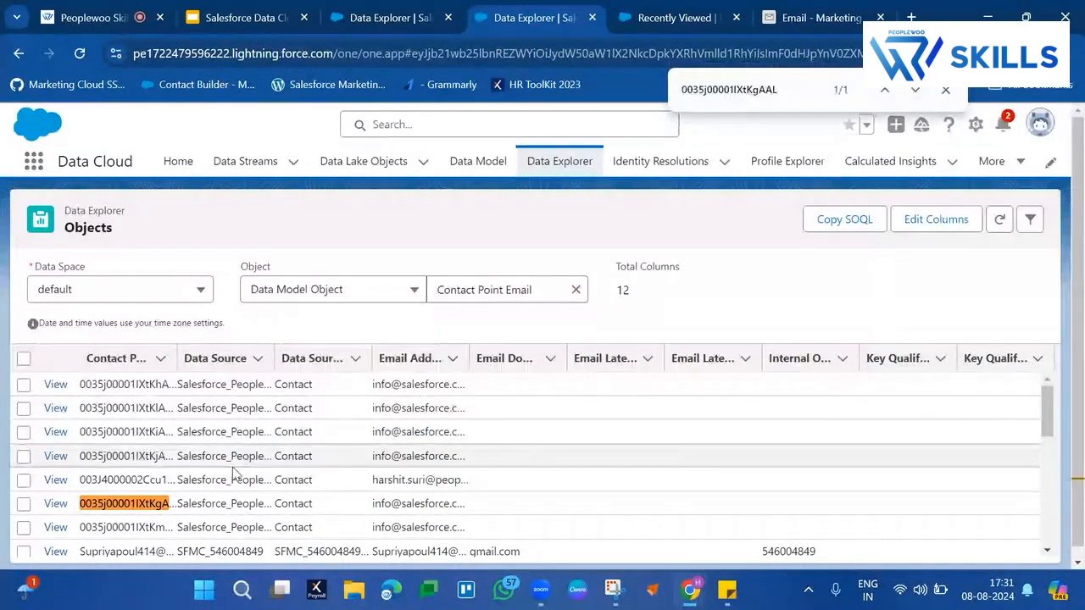
drag(80, 503, 227, 504)
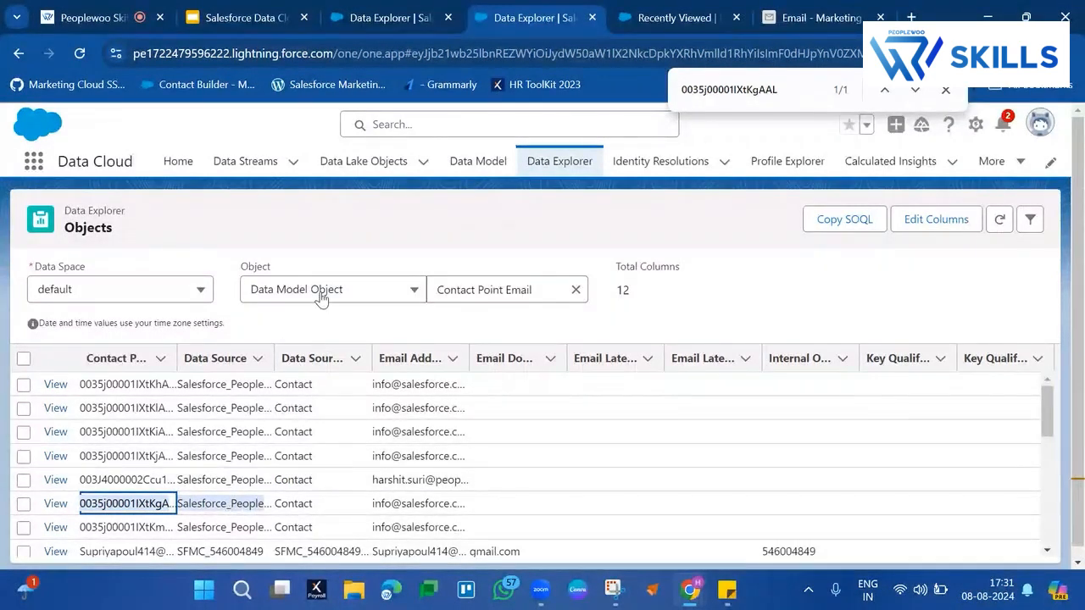
click(178, 358)
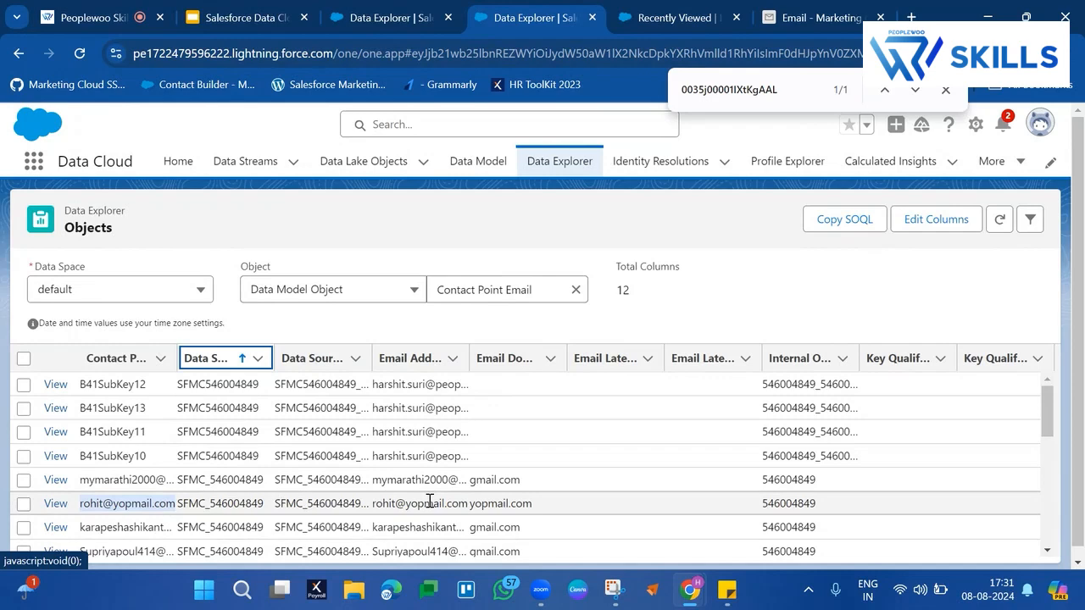
scroll(430, 501, down, 10)
scroll(365, 478, down, 1)
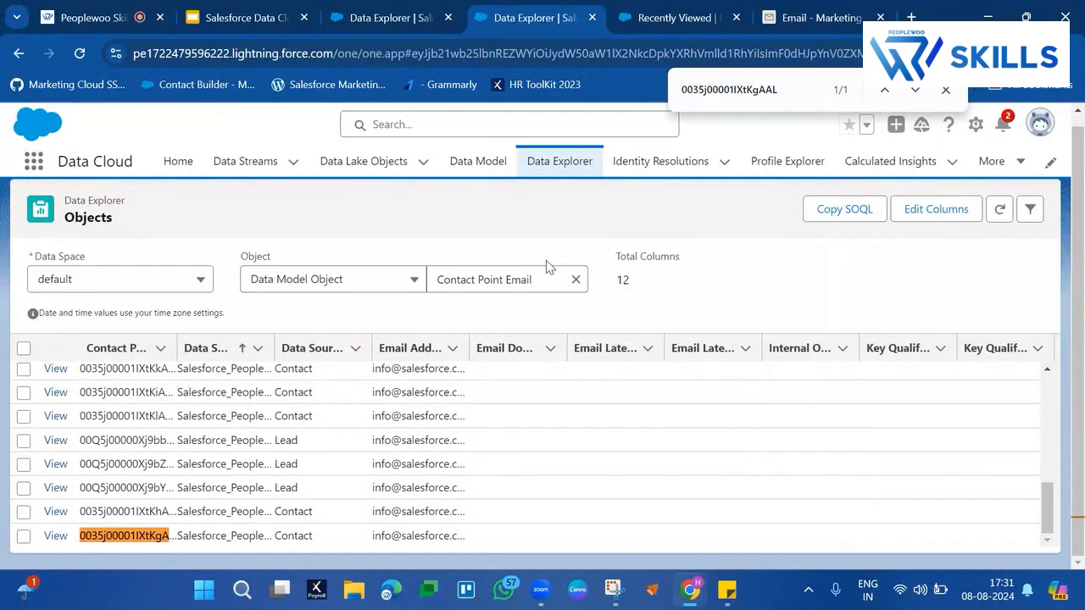
Step: Replace the Contact Point Email object with Contact Point Phone in Data Explorer
click(575, 280)
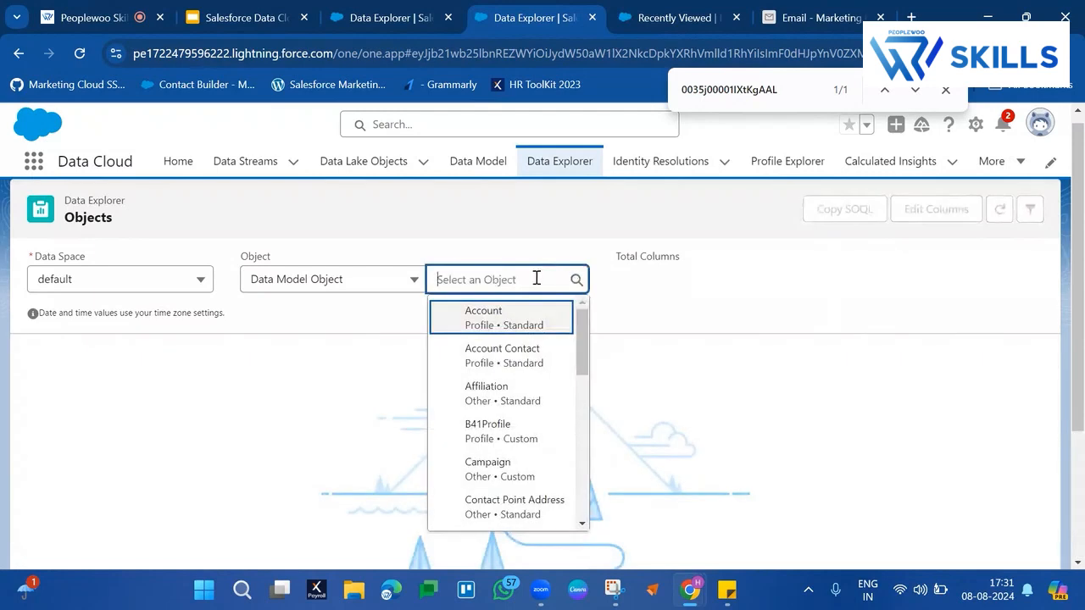
scroll(504, 433, down, 5)
scroll(497, 436, up, 2)
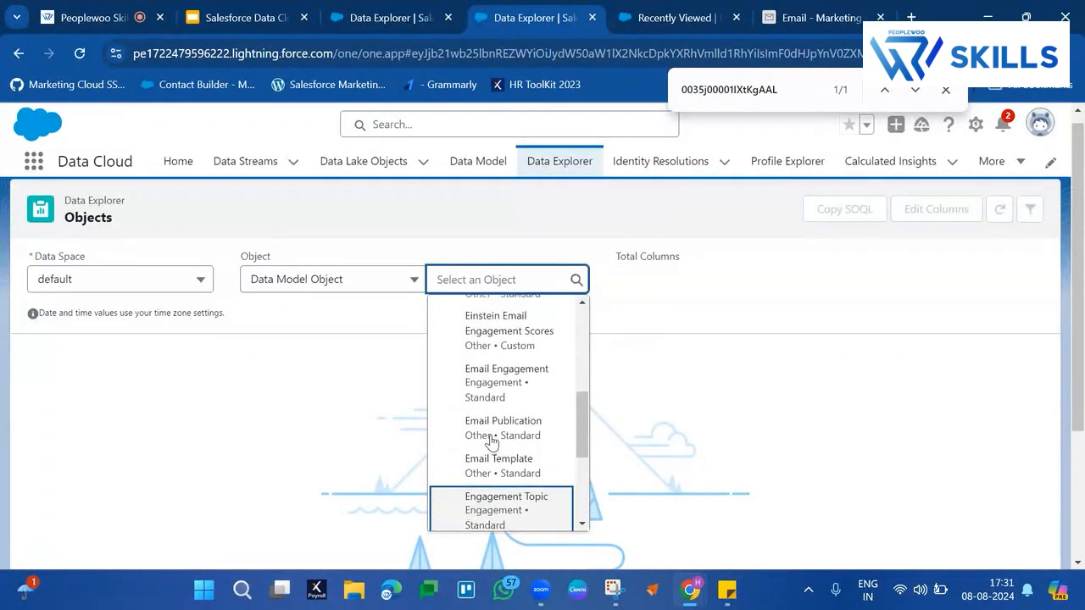
scroll(492, 443, down, 4)
scroll(509, 394, down, 1)
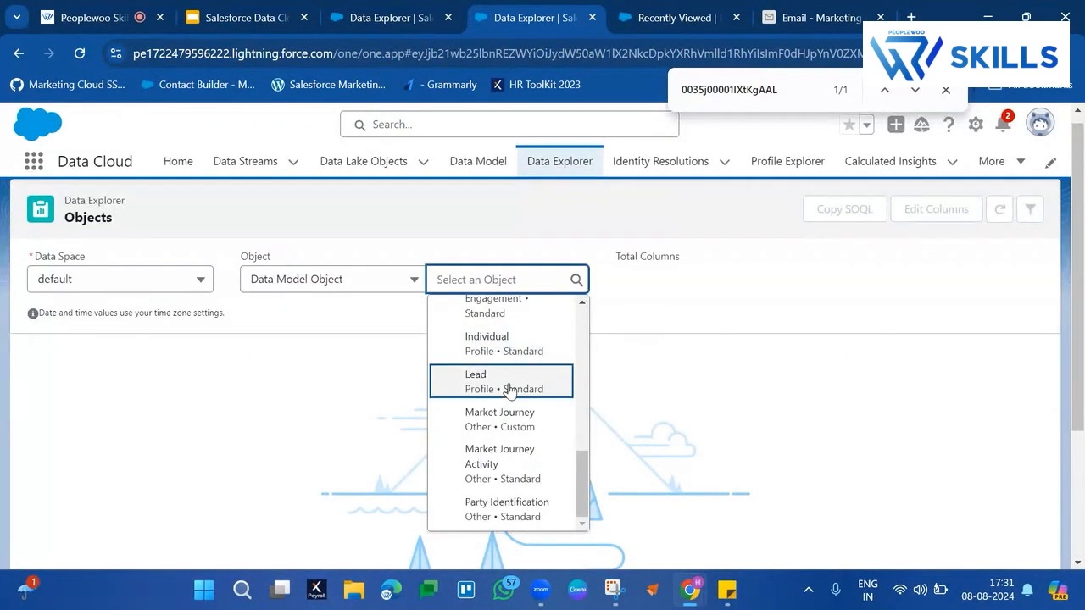
scroll(505, 403, up, 5)
click(503, 406)
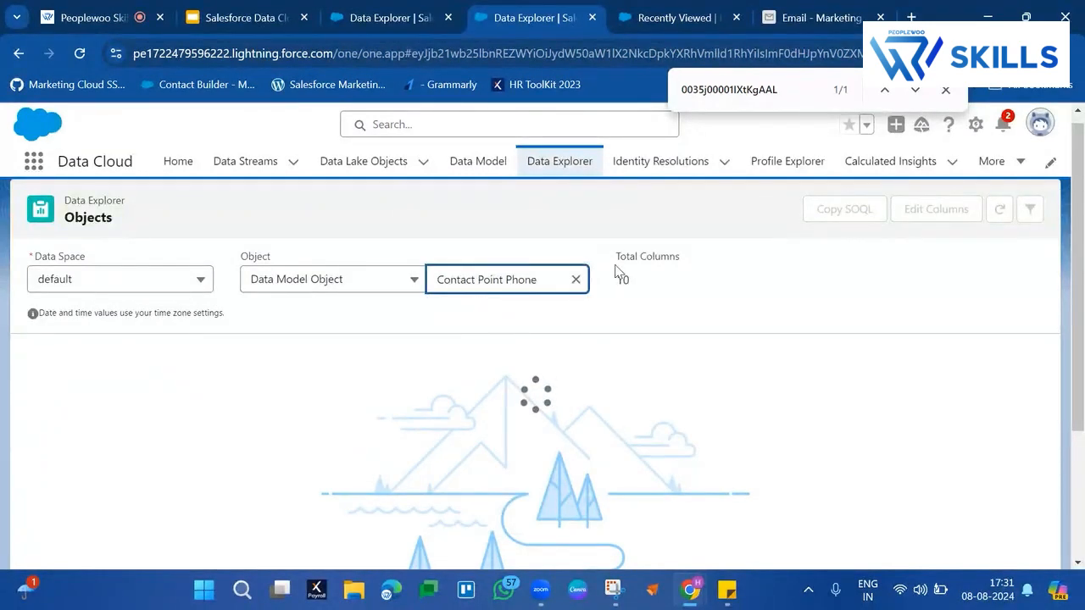
Step: Find the copied Individual ID in the Contact Point Phone records and select the telephone number of the matching record
key(ctrl+f)
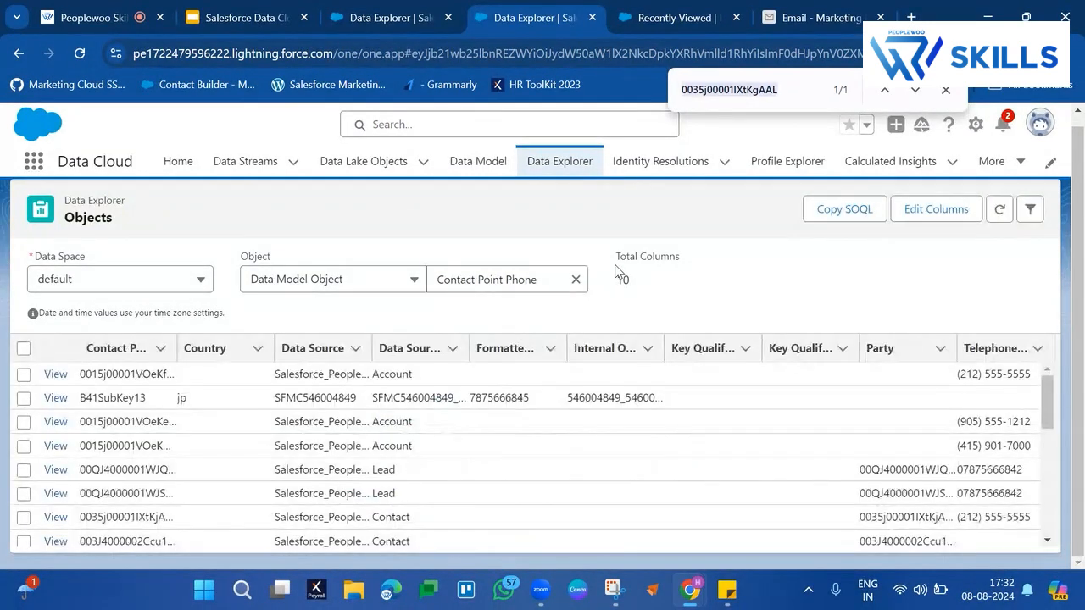
key(Return)
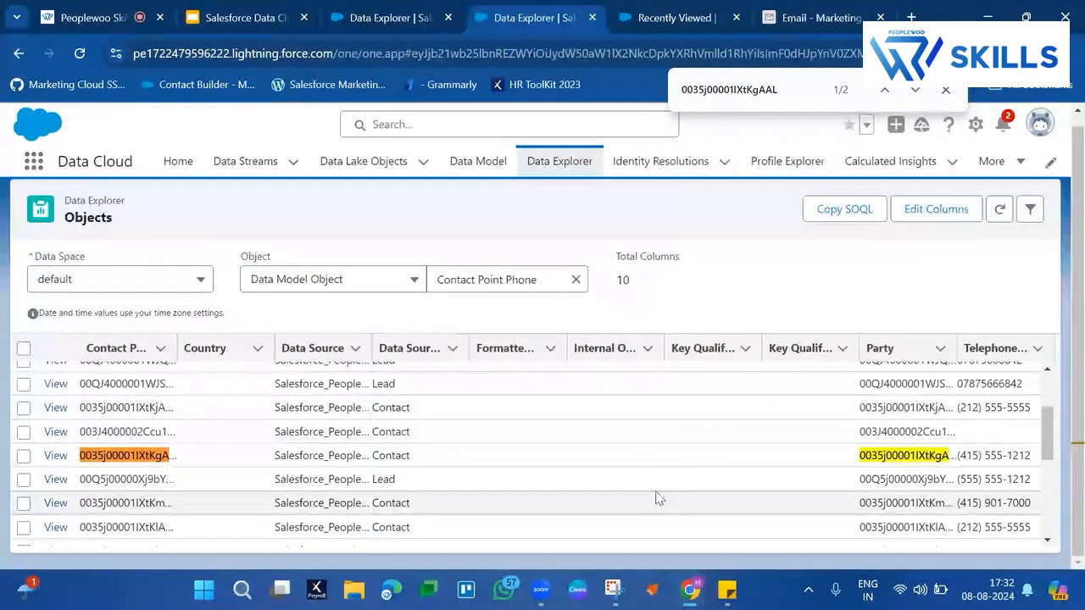
click(975, 457)
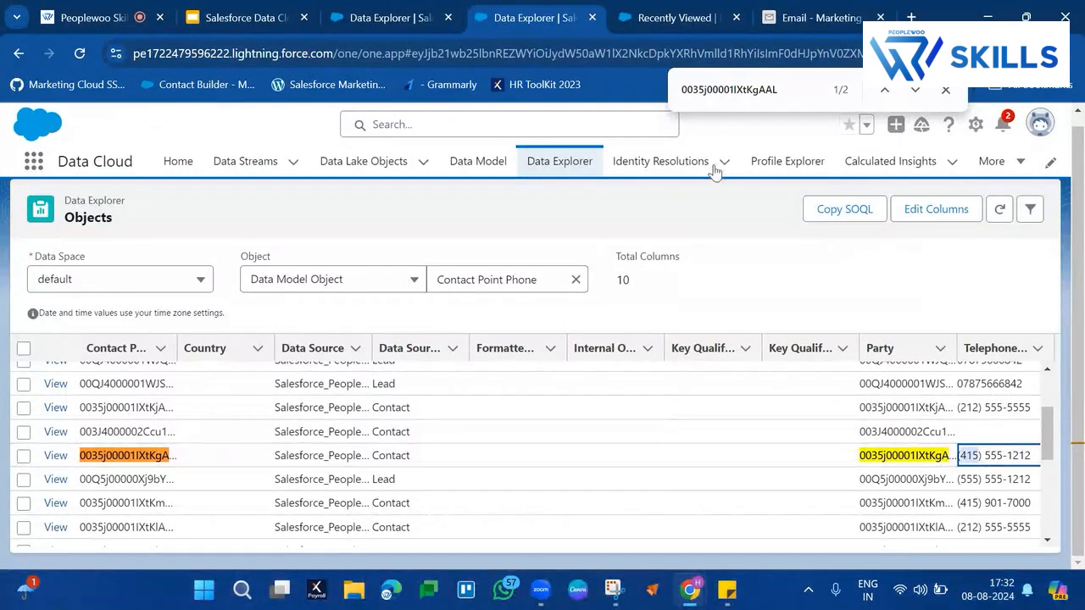
Step: Open the Data Model page, then return to the New Ruleset browser tab, review the ruleset output objects and save the ruleset
click(468, 163)
click(689, 9)
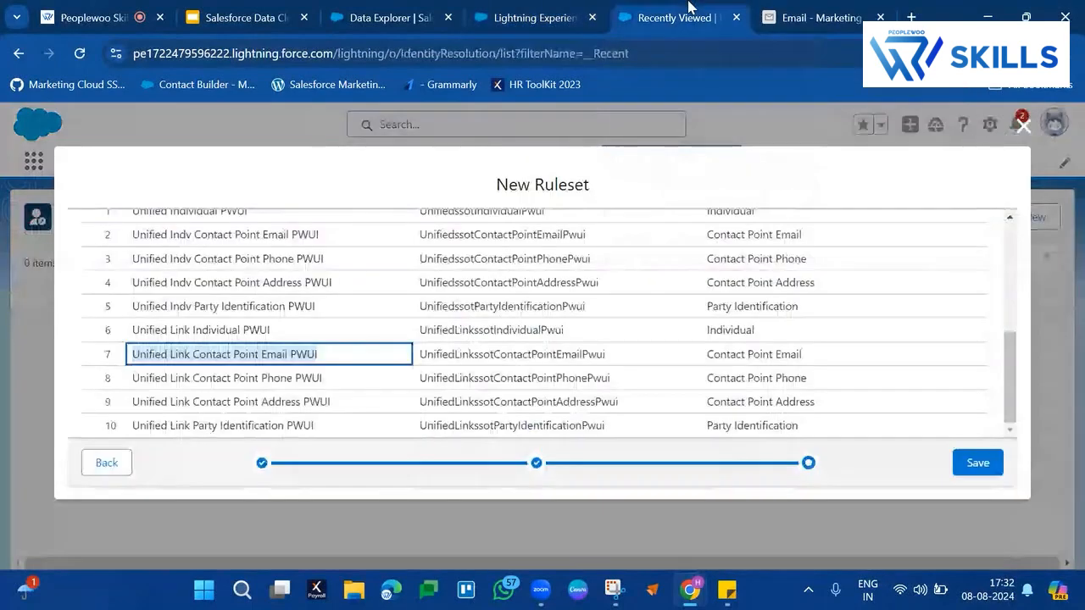
scroll(178, 219, up, 5)
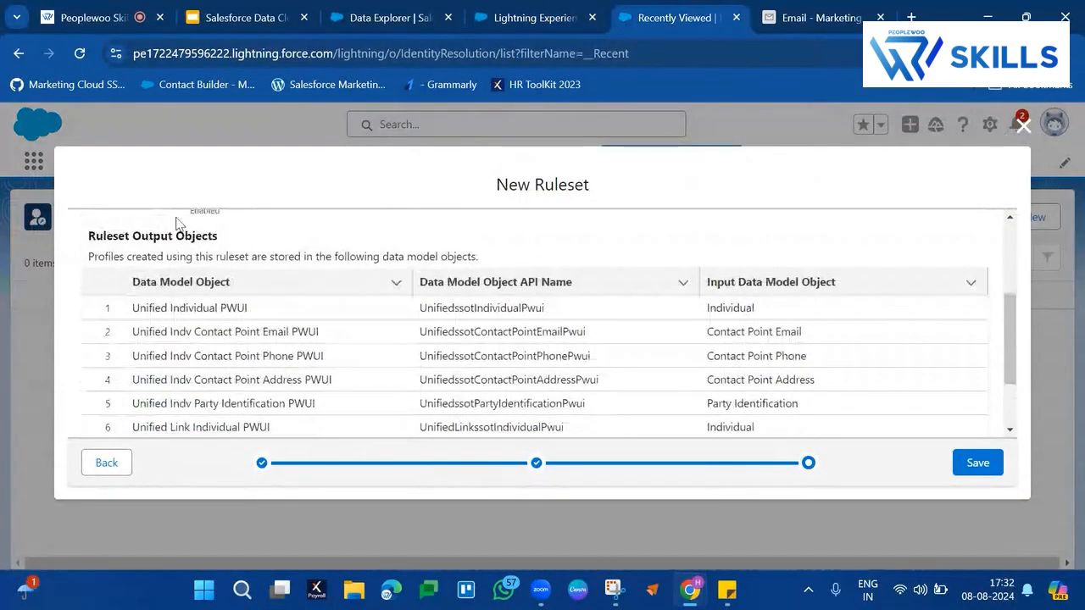
scroll(177, 218, down, 1)
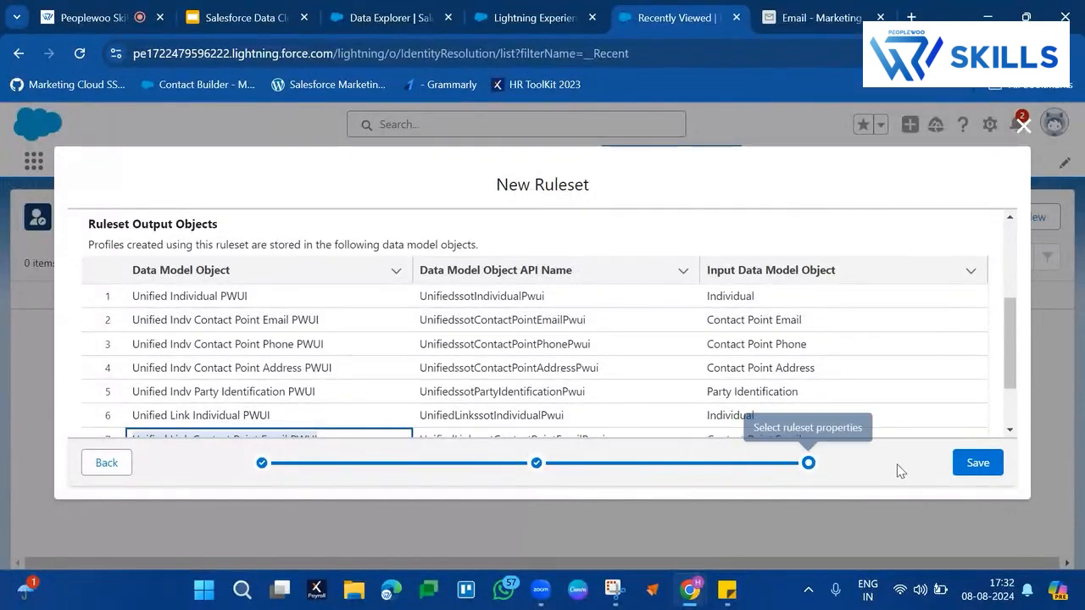
click(968, 466)
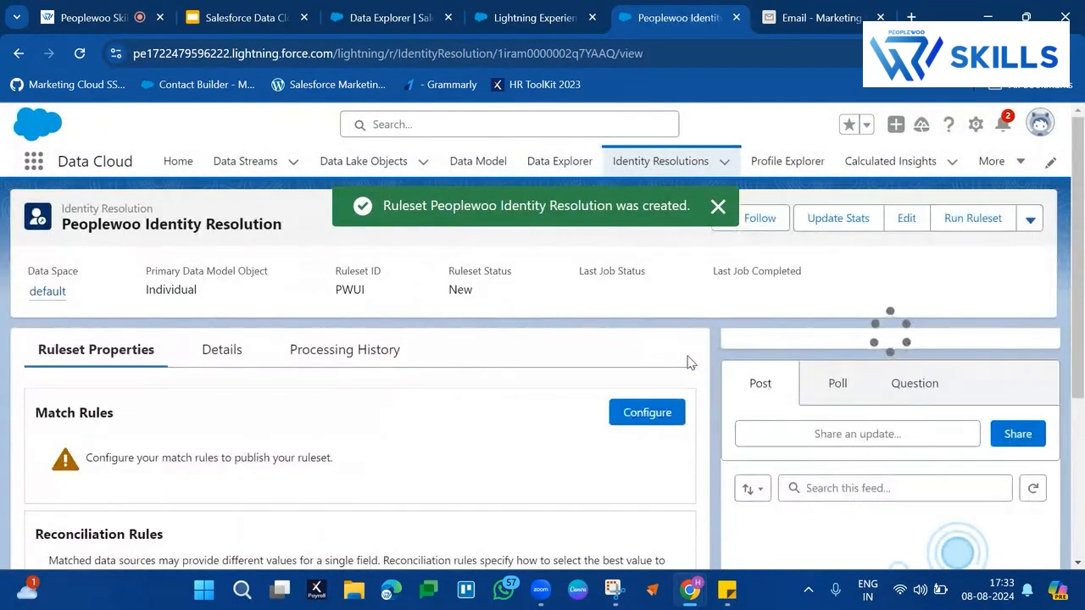
Step: Examine the Peoplewoo Identity Resolution ruleset's Match Rules section and check back on the Individual records in the Data Explorer browser tab
triple_click(243, 225)
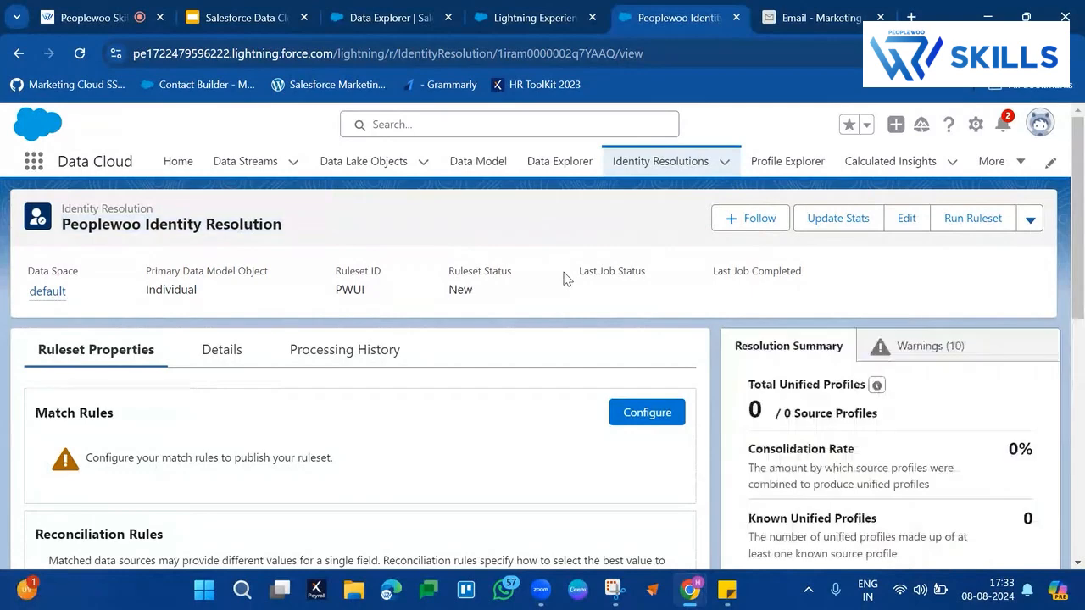
scroll(567, 280, down, 1)
drag(112, 320, 35, 321)
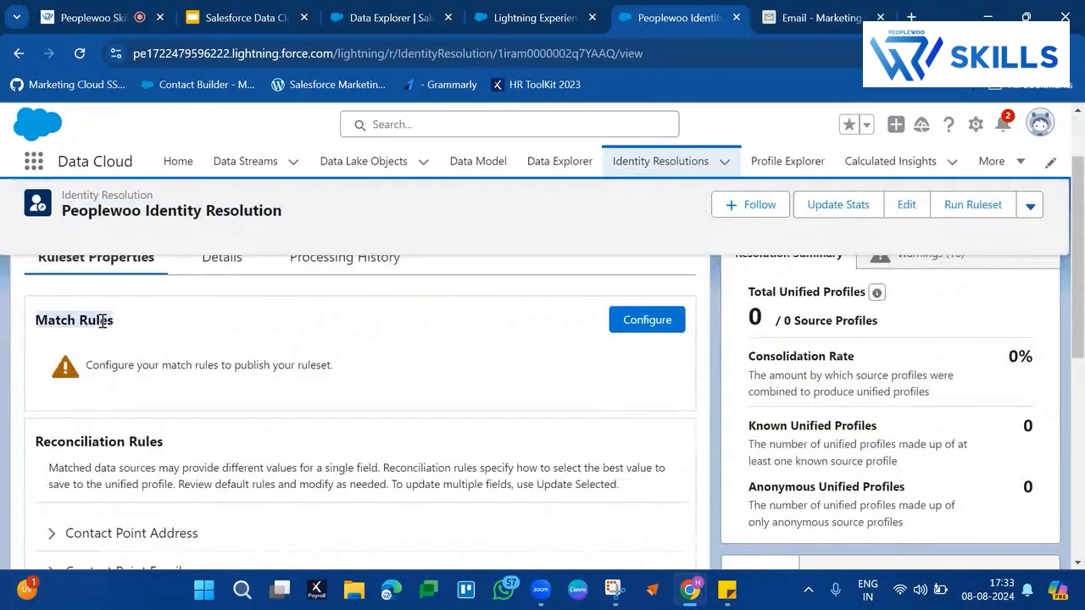
click(106, 9)
click(661, 15)
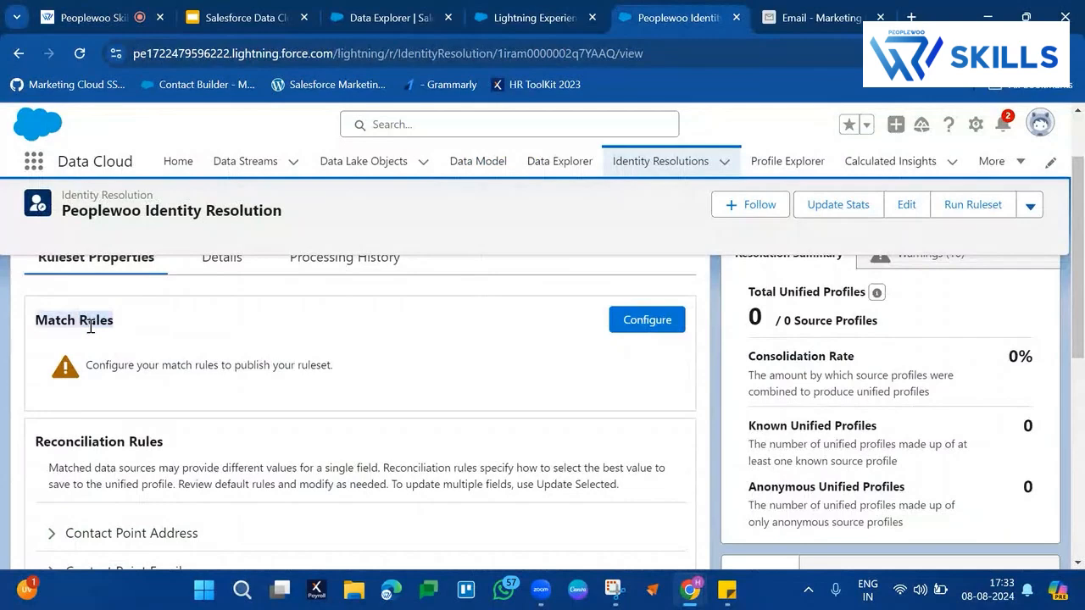
click(489, 6)
click(386, 17)
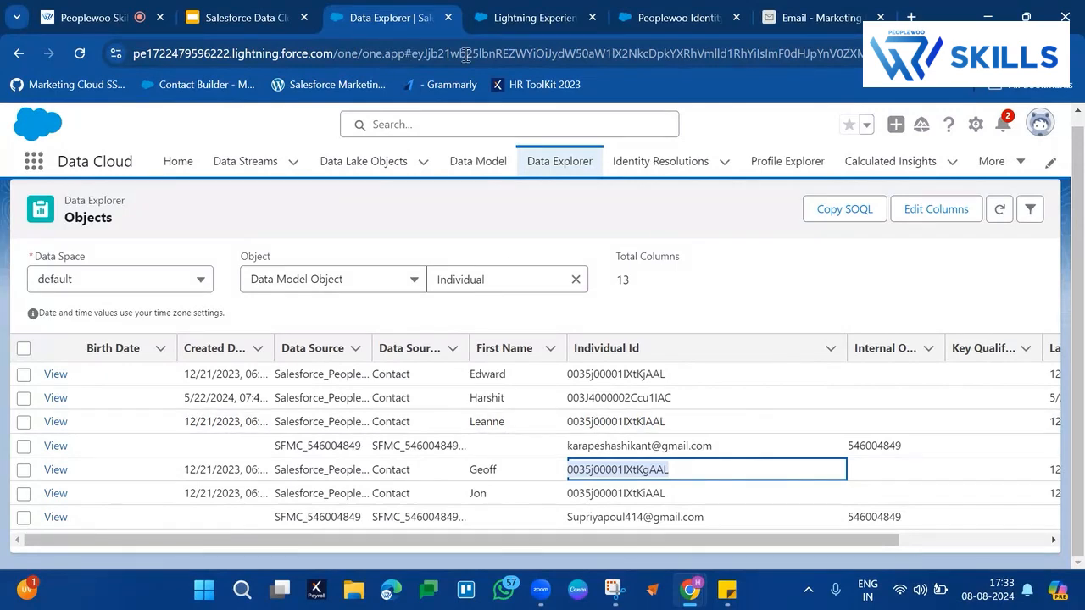
click(533, 17)
click(672, 9)
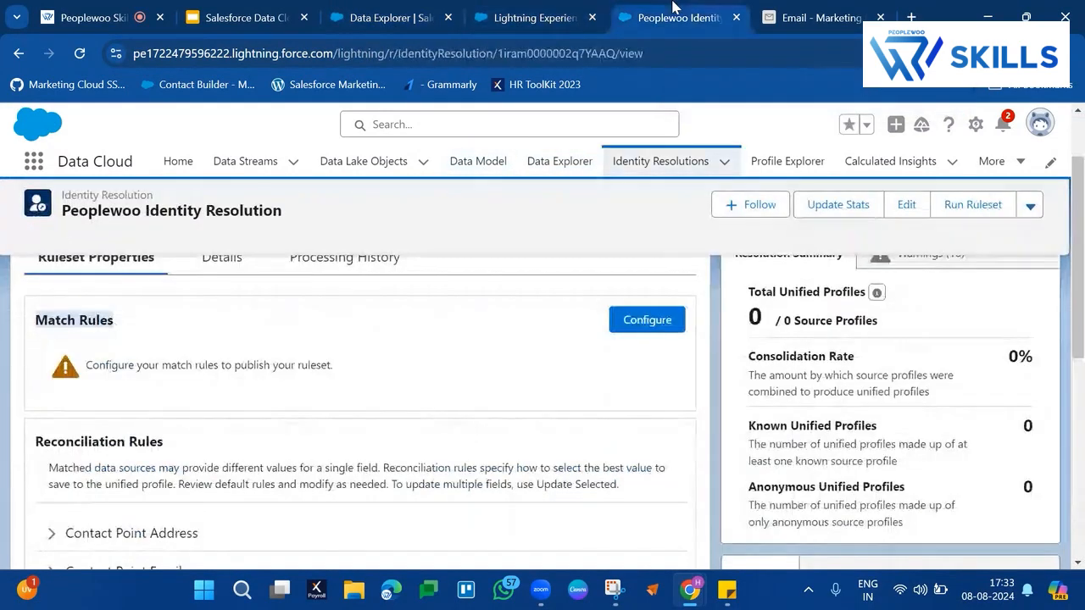
Step: Start configuring the ruleset's match rules, pass the instructions, and open the list of default rules for Match Rule 1
click(629, 327)
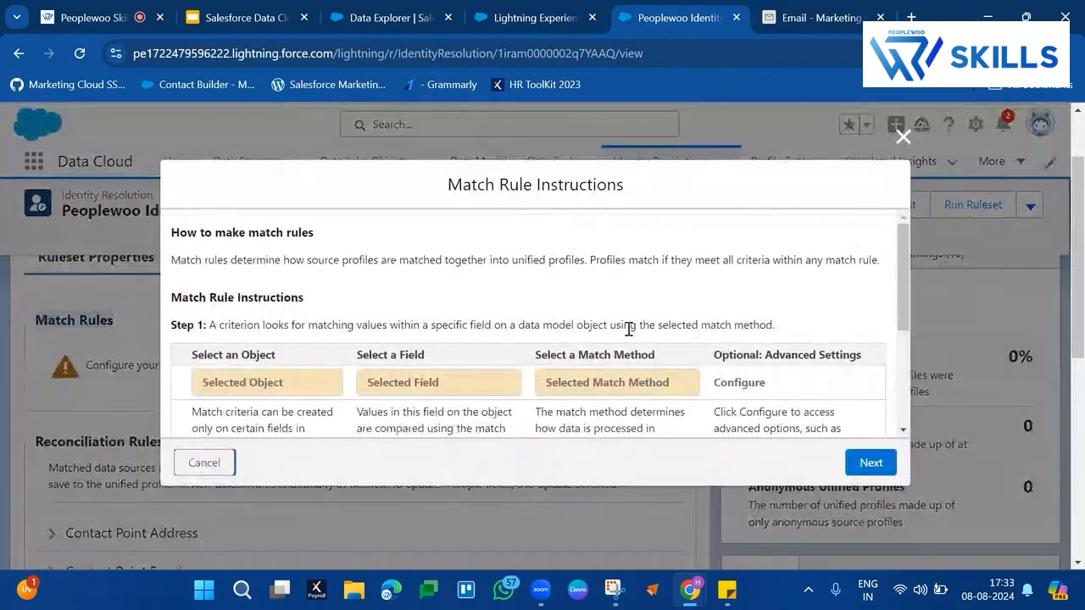
scroll(629, 327, down, 5)
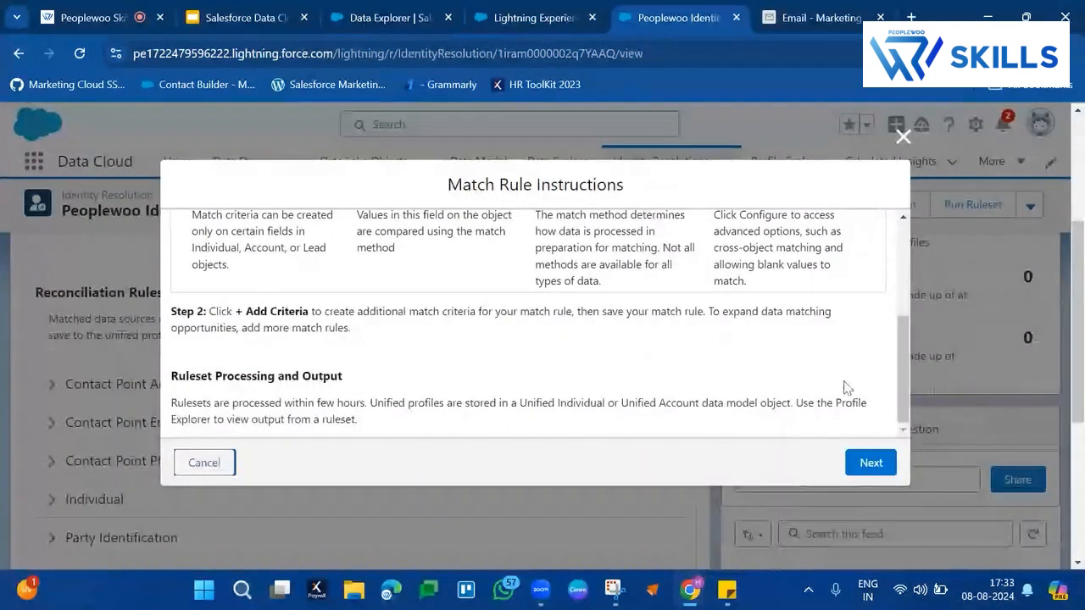
click(871, 463)
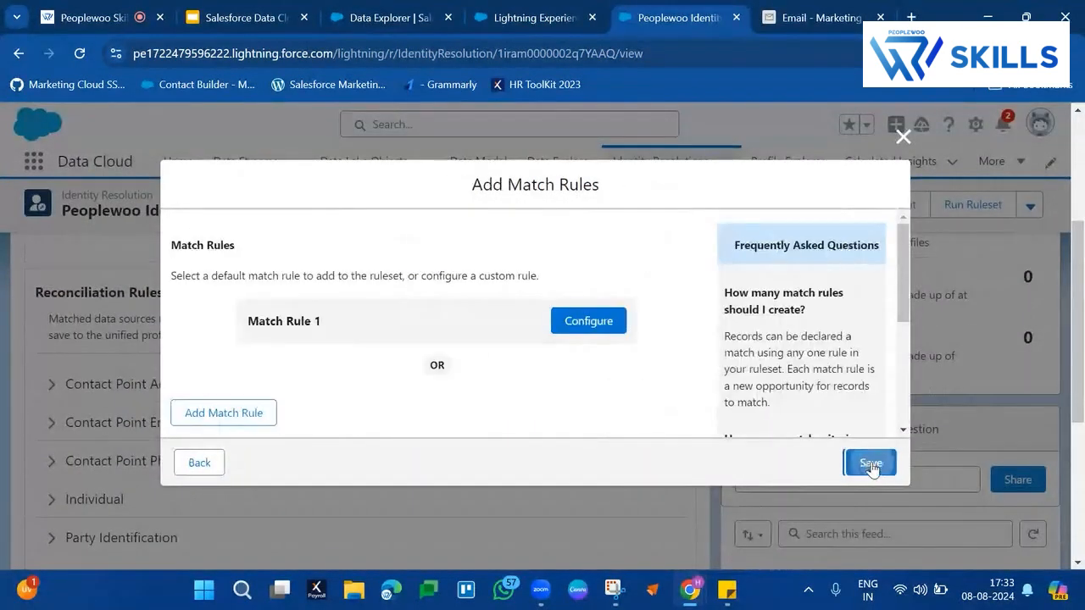
click(589, 322)
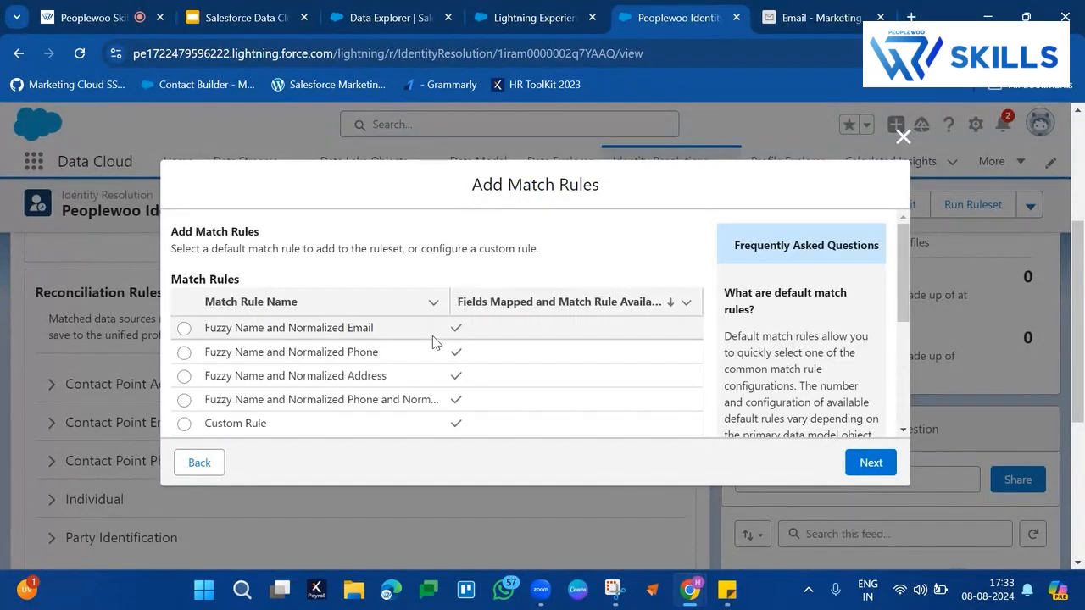
Step: Widen the Match Rule Name column and choose Fuzzy Name and Normalized Email as the default rule
scroll(388, 381, down, 2)
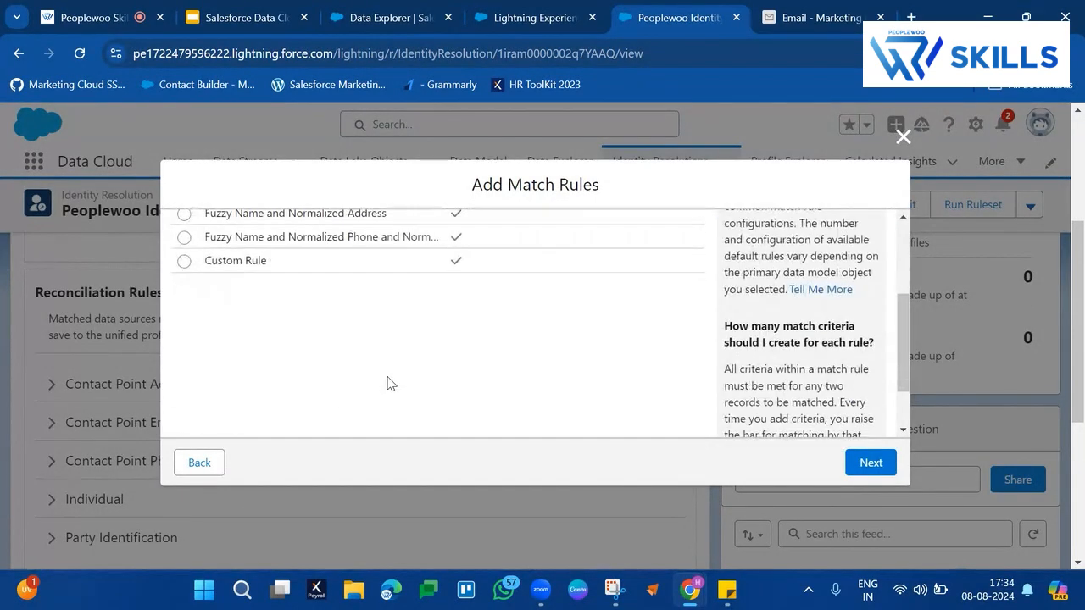
scroll(387, 381, up, 1)
scroll(387, 383, down, 1)
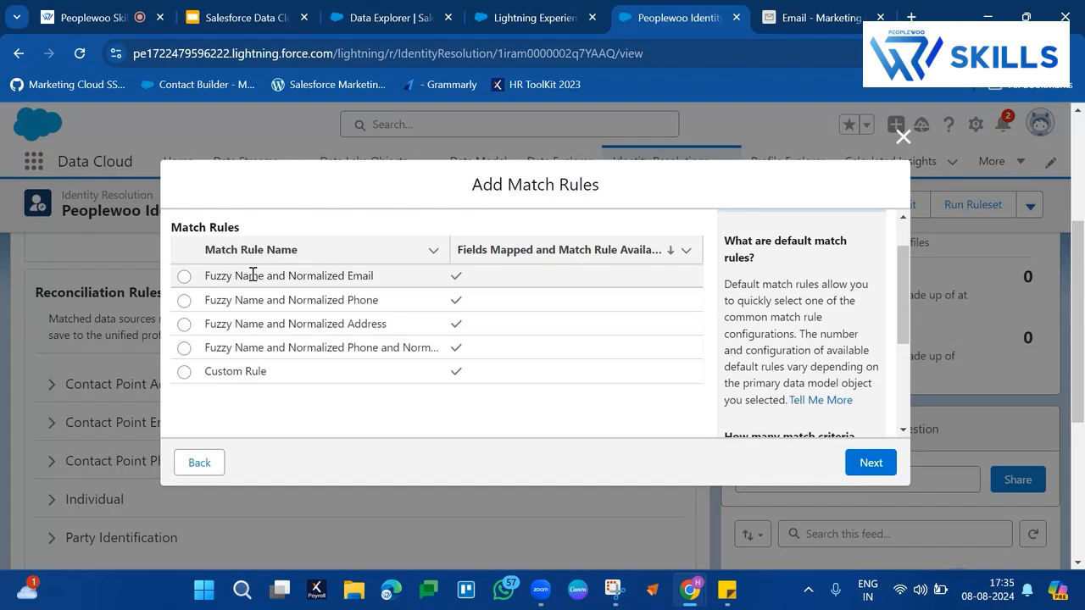
click(222, 278)
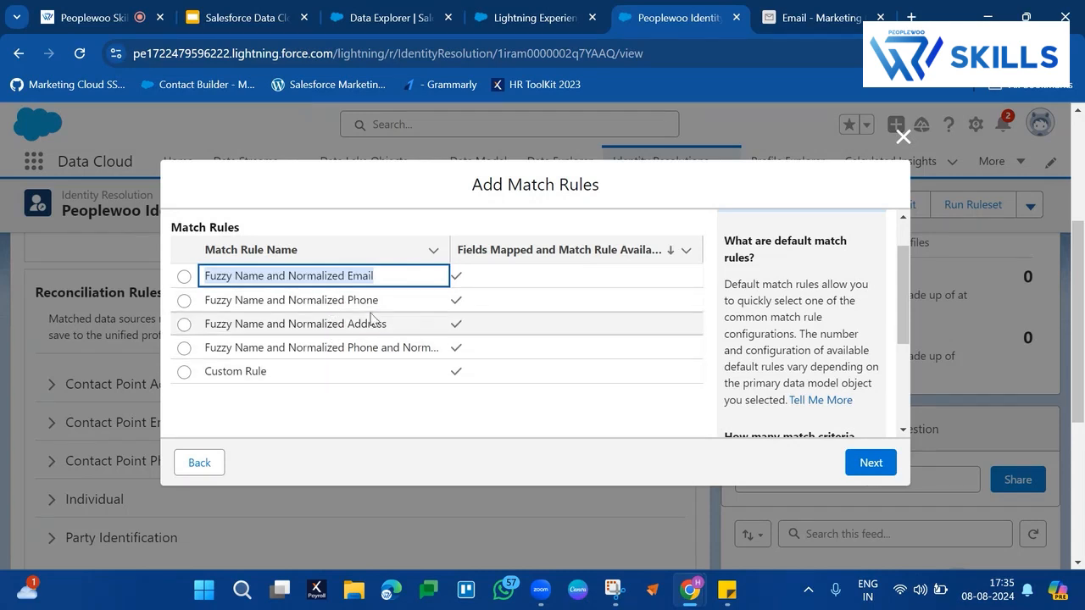
drag(447, 245, 584, 245)
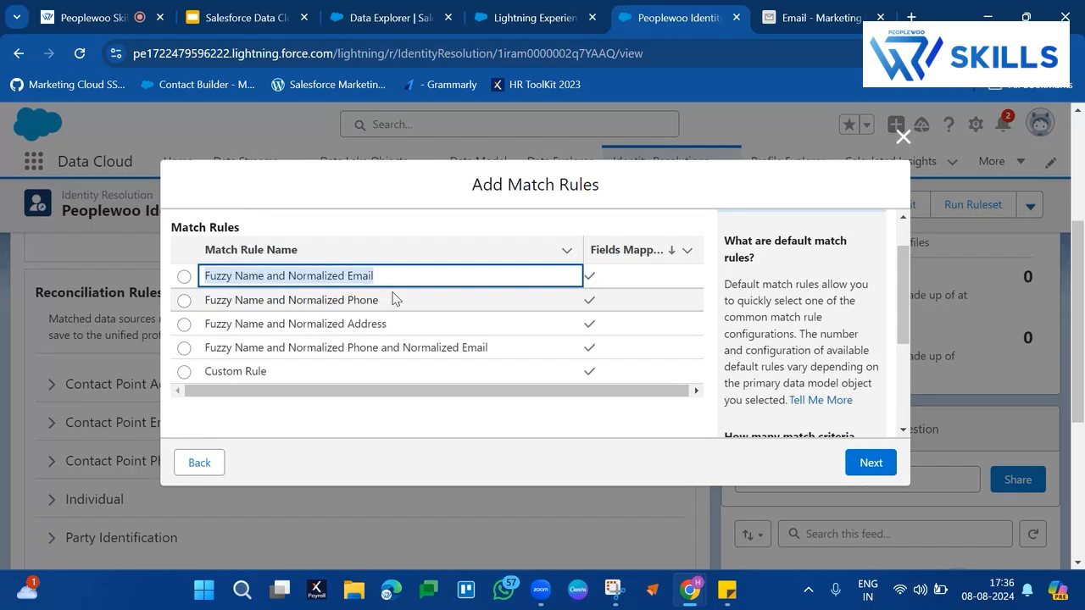
click(183, 277)
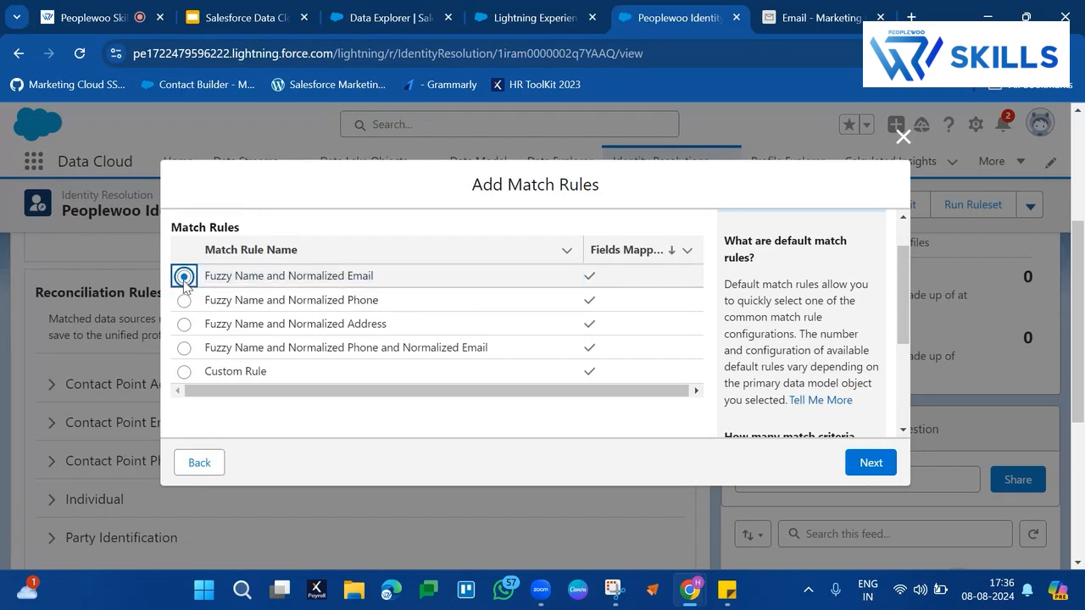
Step: Proceed to the rule's match criteria and examine the match methods available for the Individual First Name criterion
click(870, 463)
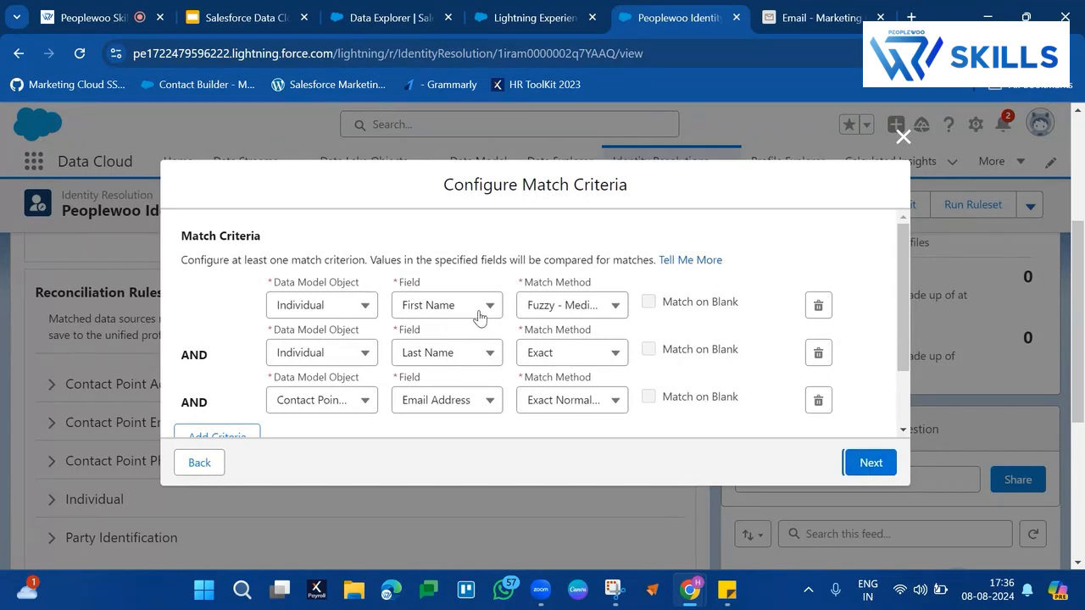
click(574, 307)
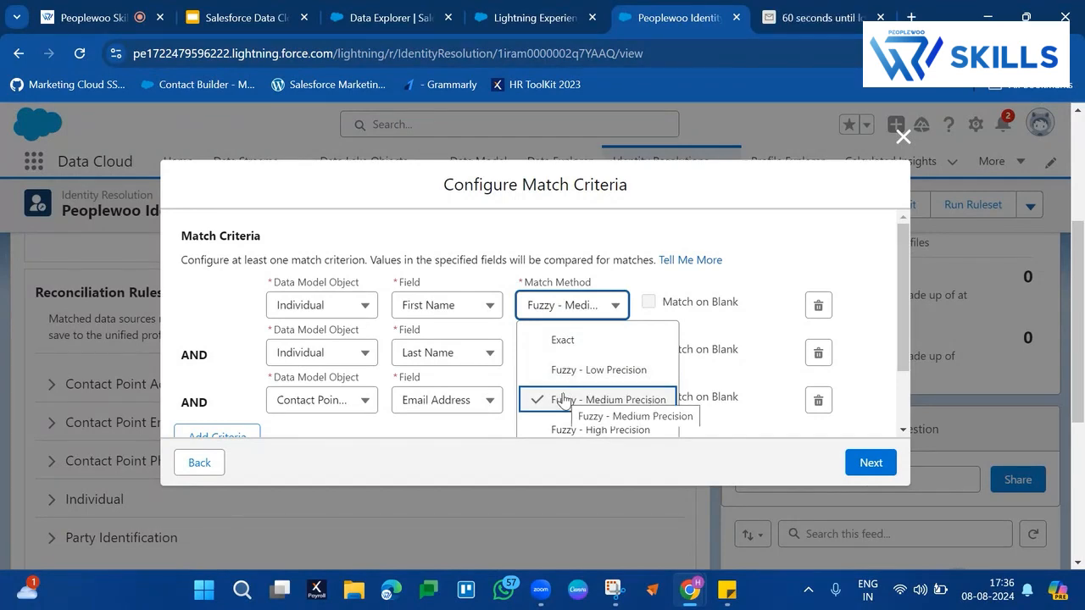
scroll(563, 400, down, 1)
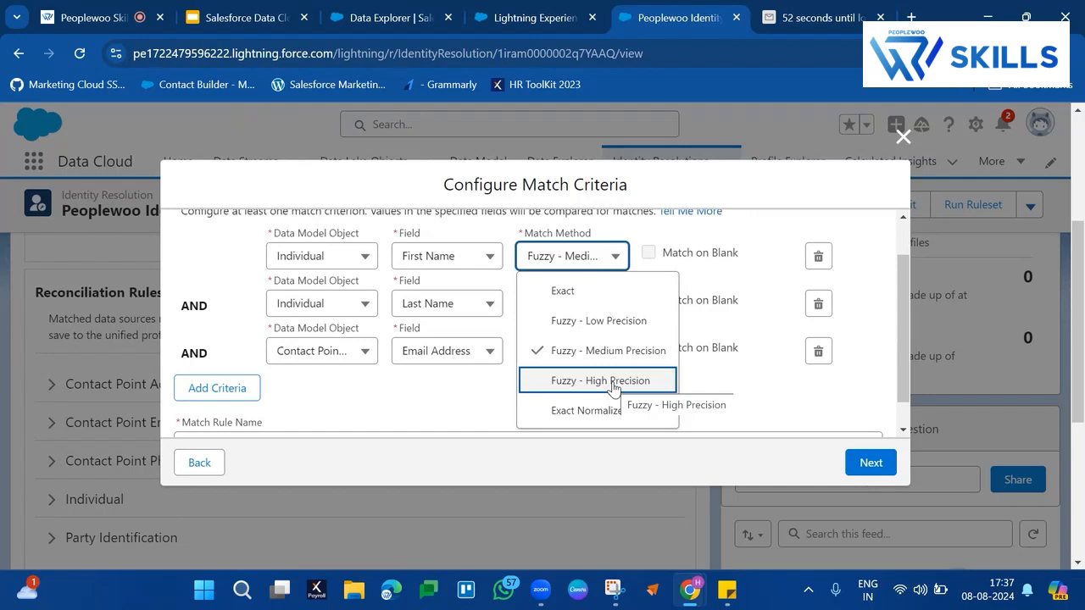
click(419, 404)
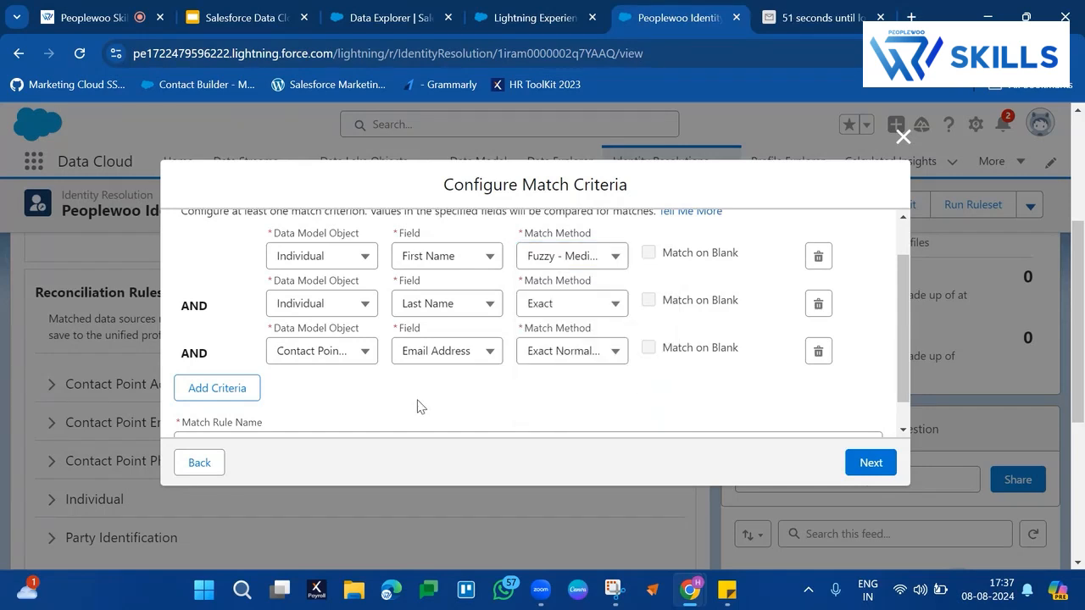
Step: Examine the match methods for the Last Name criterion, keeping Exact, and check the Match Rule Name
click(549, 304)
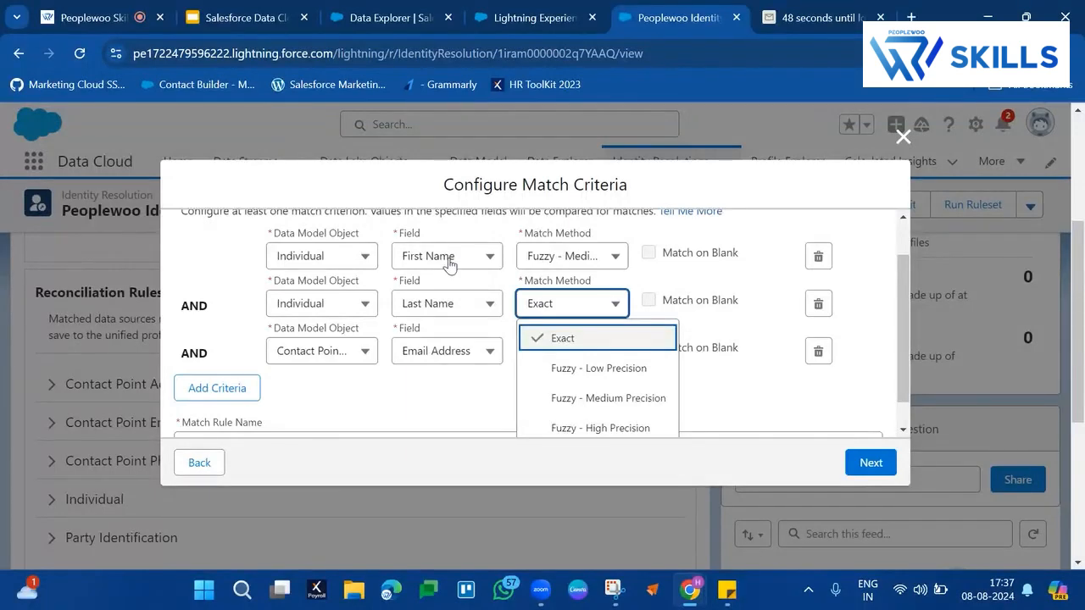
click(563, 339)
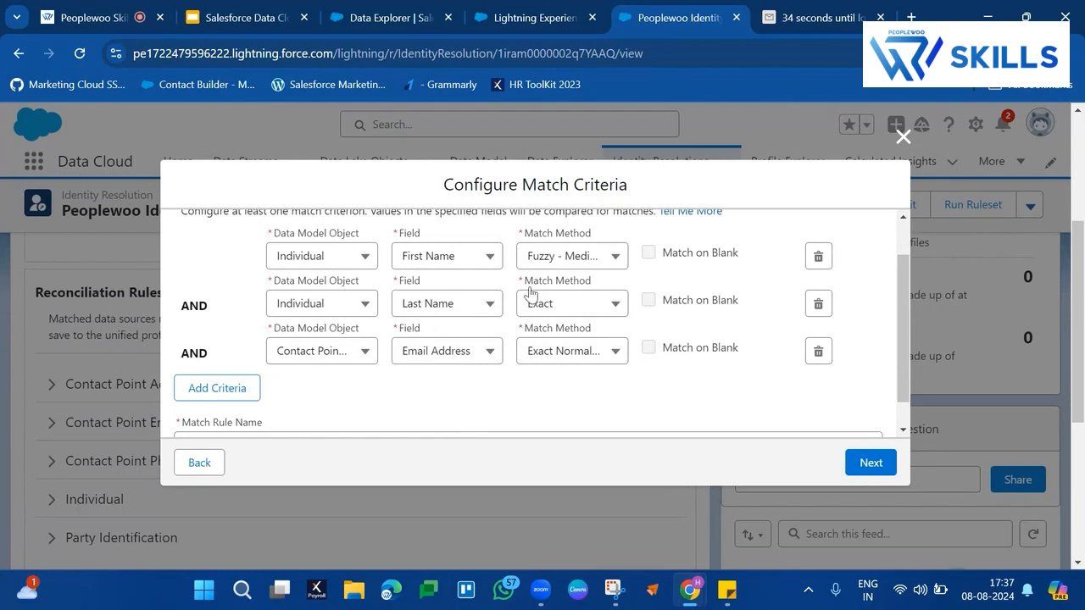
click(556, 307)
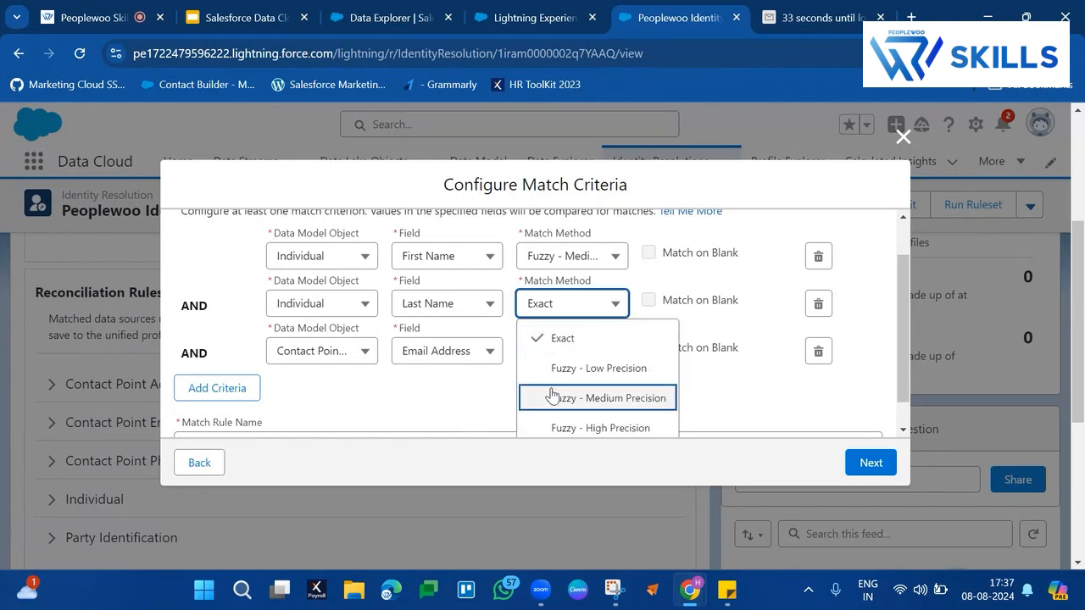
click(414, 390)
scroll(388, 420, down, 1)
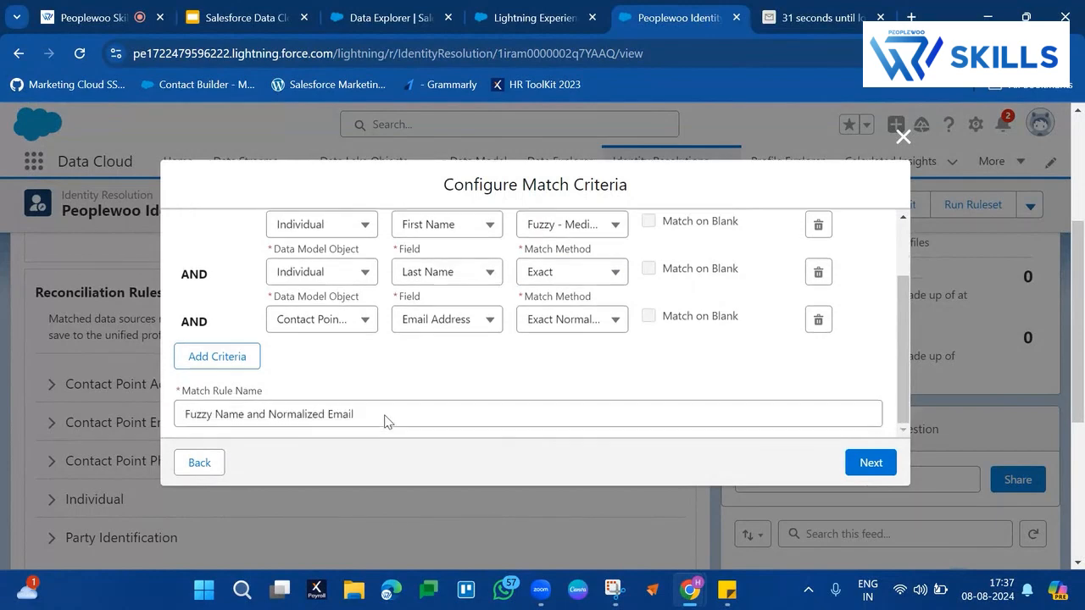
Step: Examine the match methods for the Email Address criterion and keep Exact Normalized selected
click(546, 322)
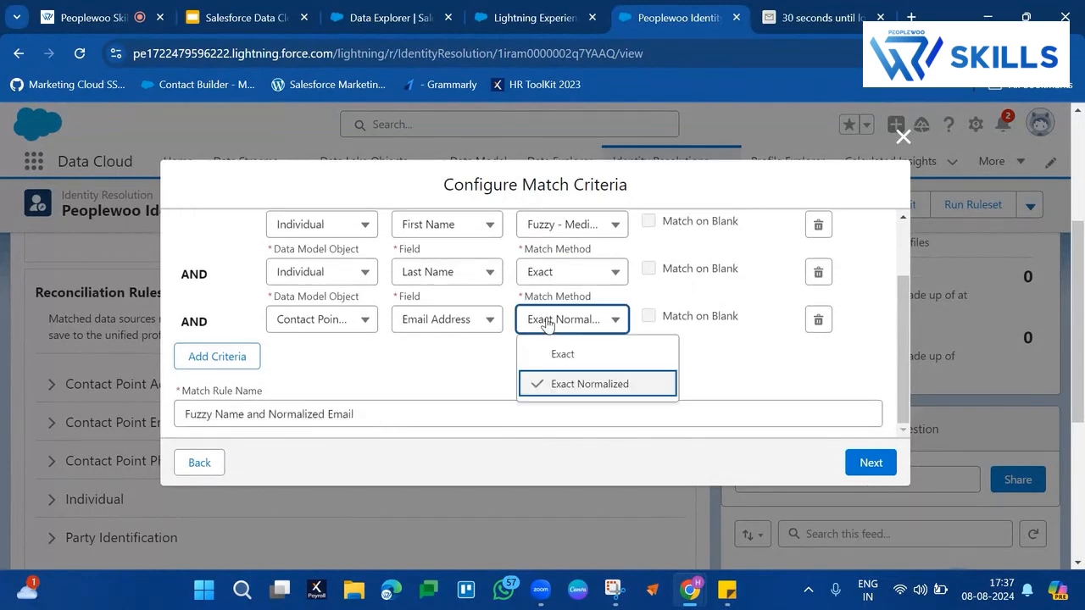
click(494, 396)
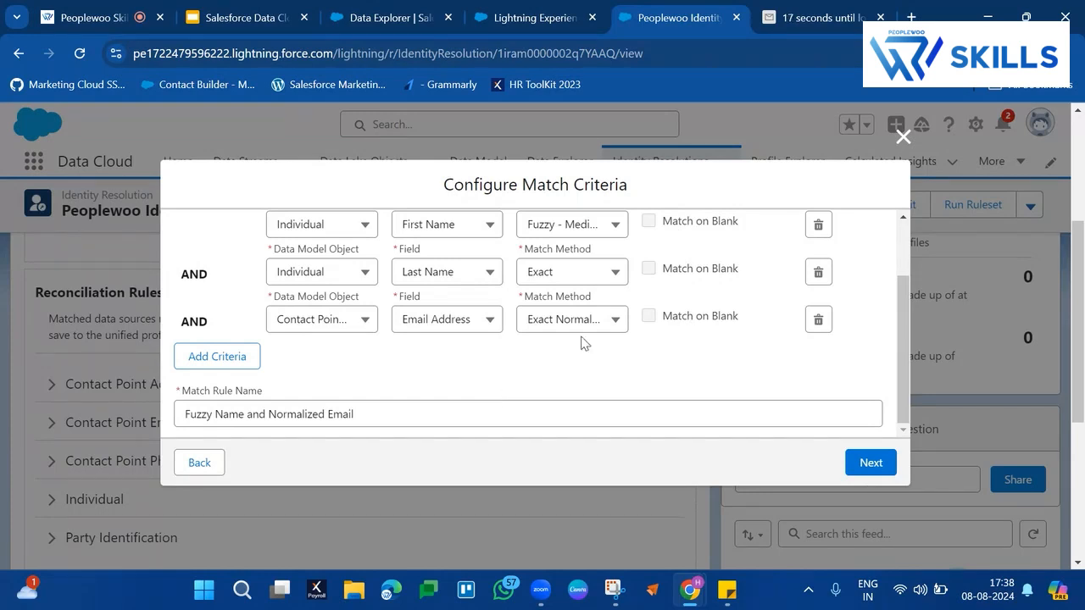
scroll(598, 335, up, 2)
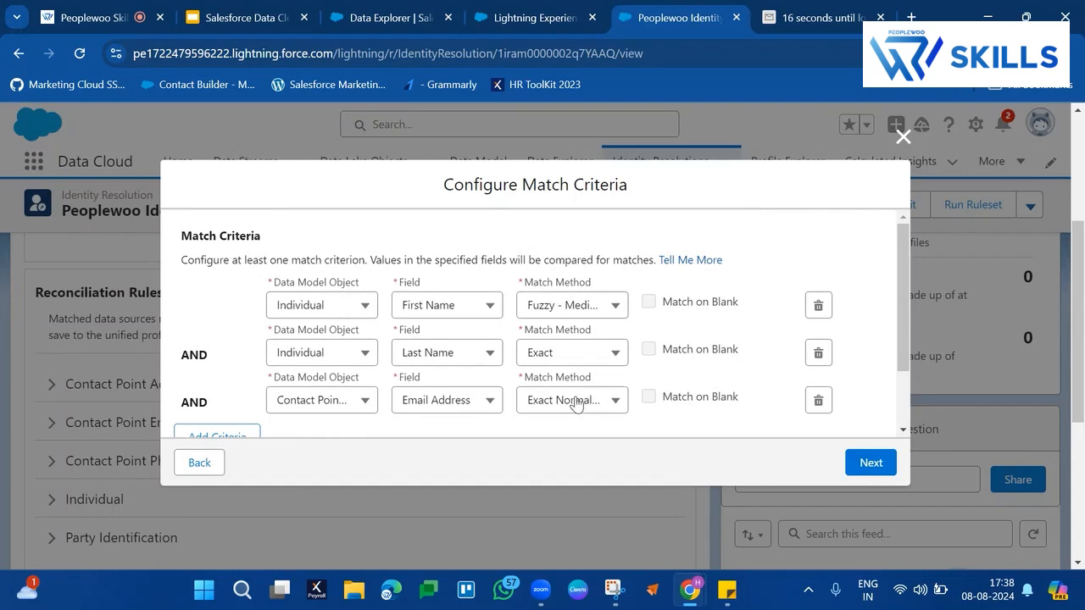
click(576, 400)
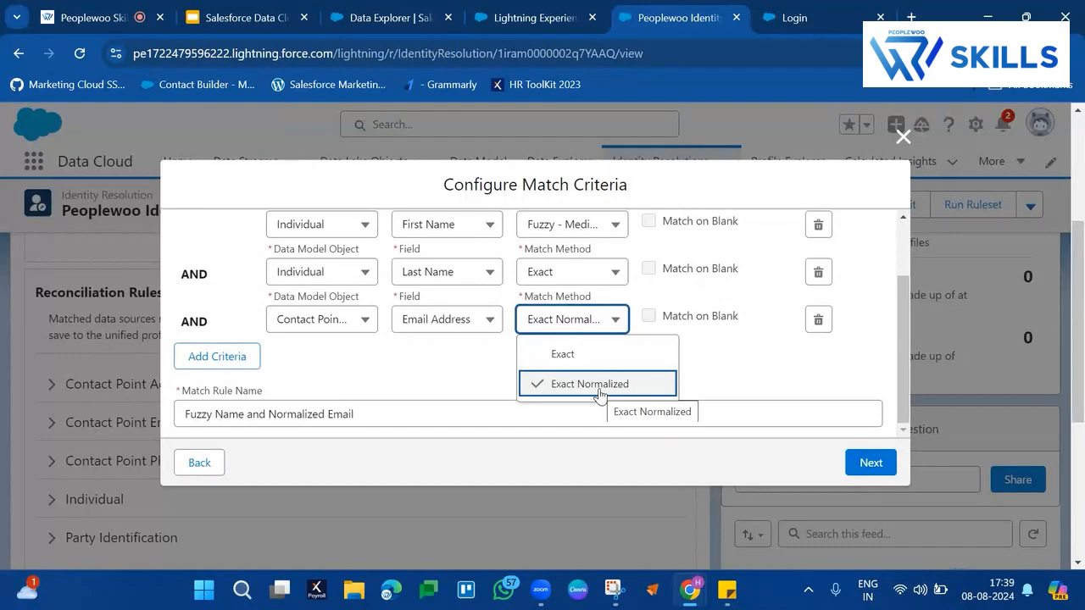
click(598, 386)
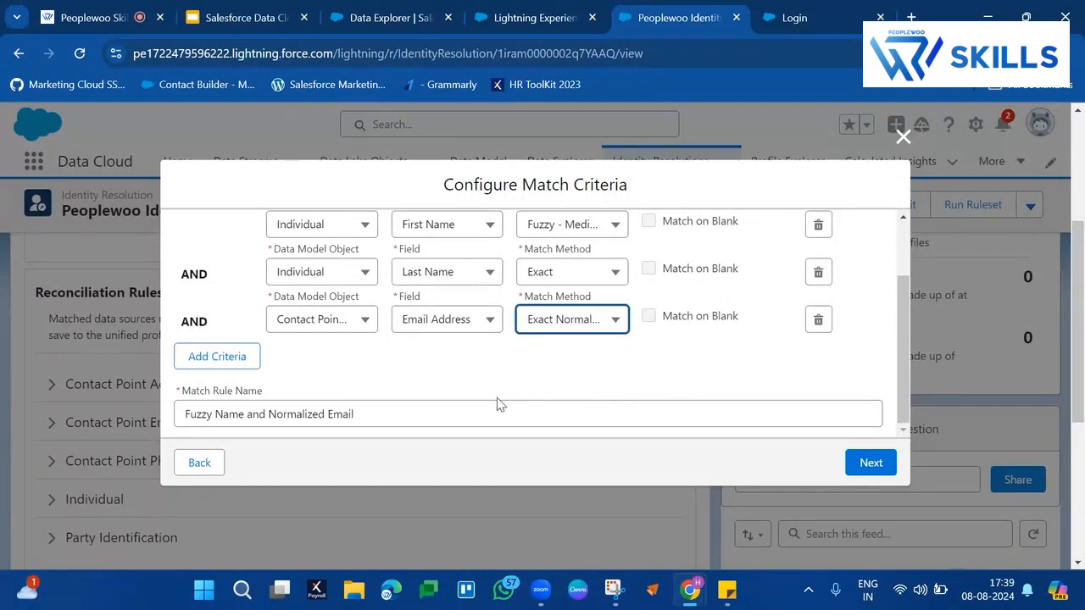
Step: Try the Exact match method on the Email Address criterion and restore Exact Normalized
click(582, 316)
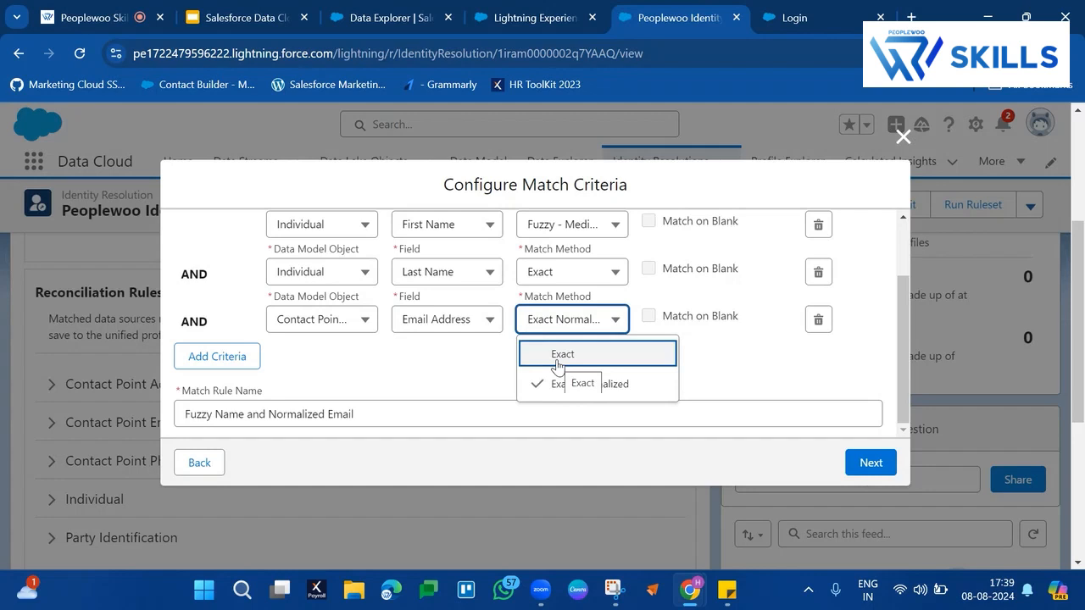
click(558, 356)
click(582, 325)
click(566, 381)
scroll(716, 367, up, 3)
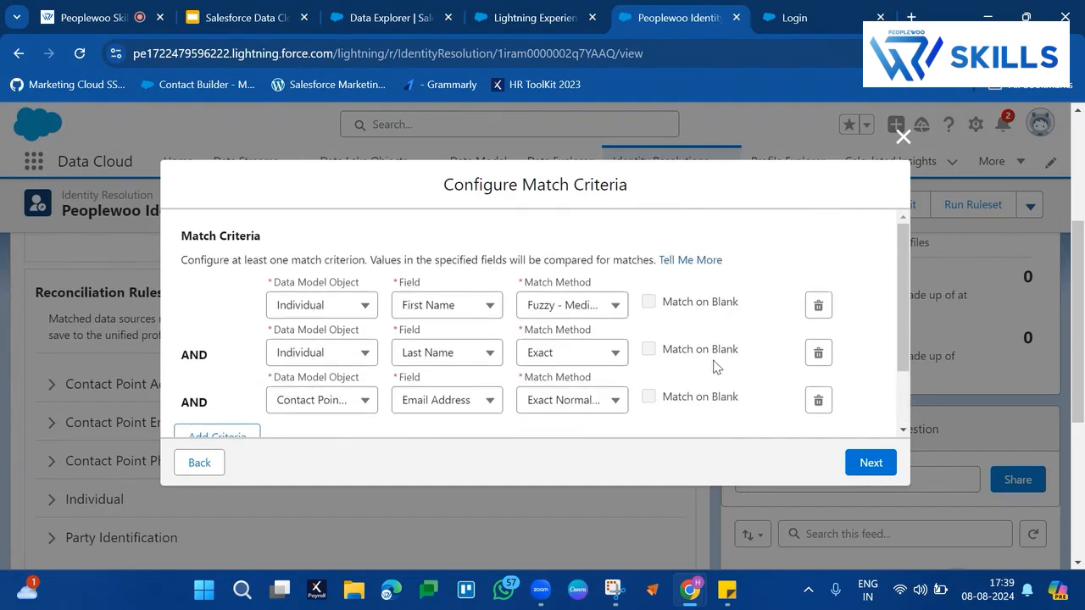
Step: Accept the match criteria and save Fuzzy Name and Normalized Email as the ruleset's match rule
scroll(719, 368, down, 3)
click(871, 462)
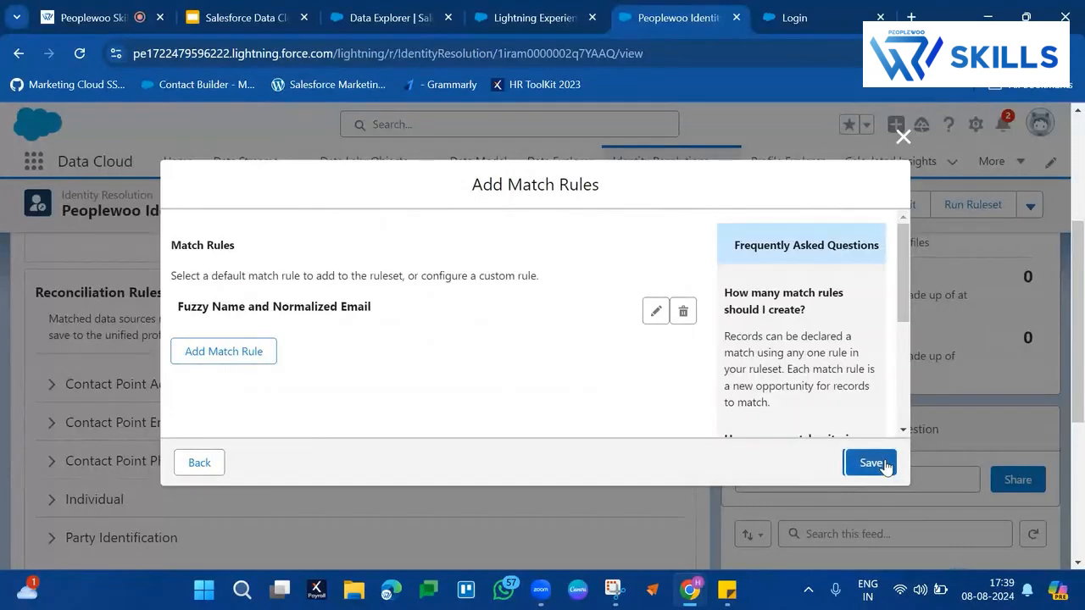
scroll(653, 413, down, 5)
scroll(652, 415, up, 5)
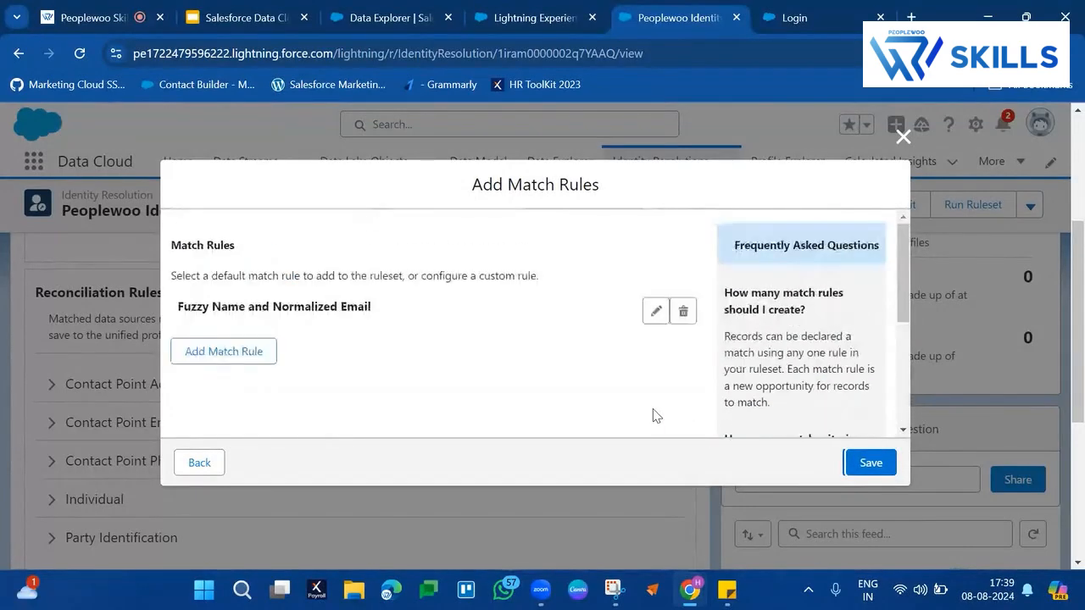
click(877, 468)
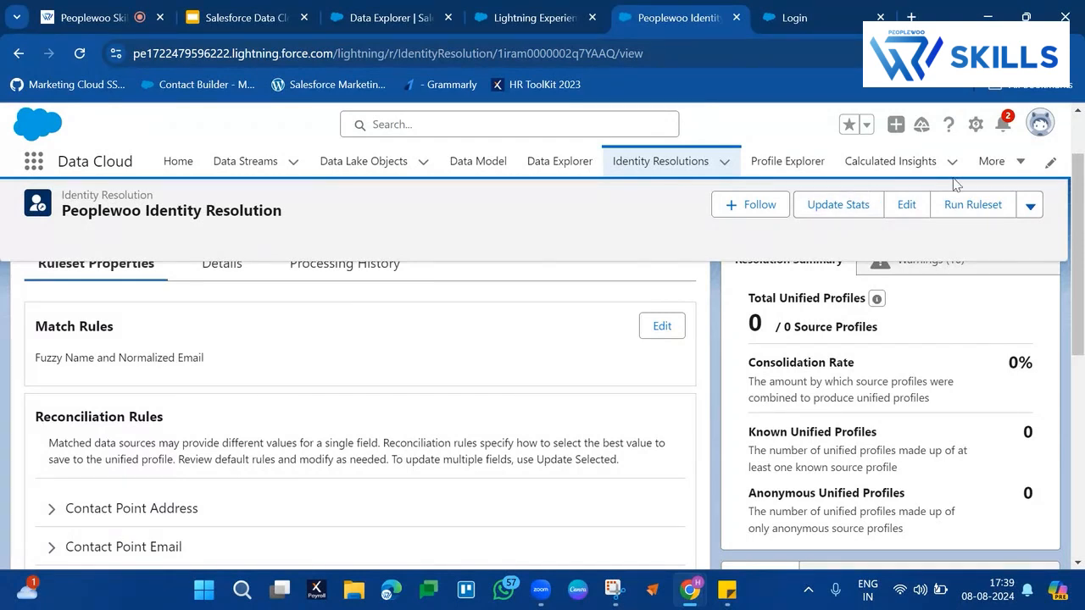
Step: In the Identity Resolutions list, update the Peoplewoo Identity Resolution ruleset's stats and widen the Last Job Status column to check it
click(1033, 206)
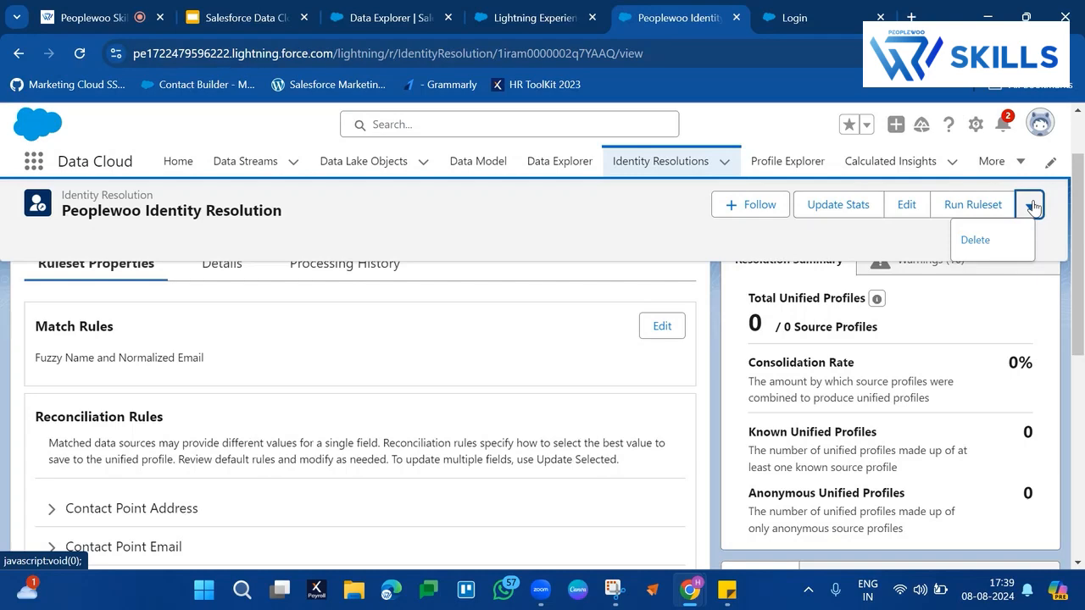
scroll(375, 237, up, 2)
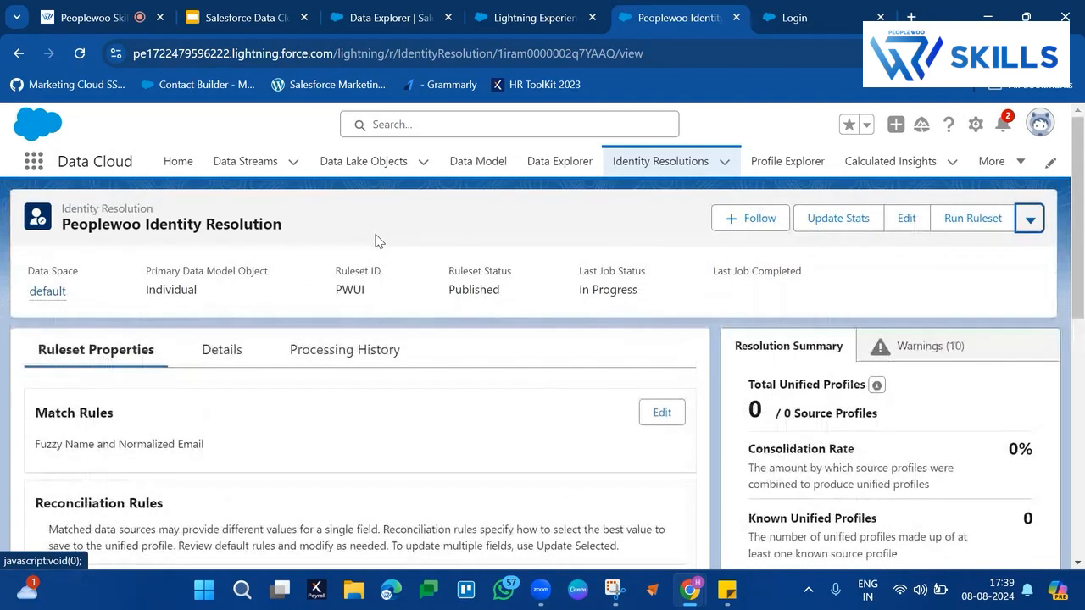
click(639, 163)
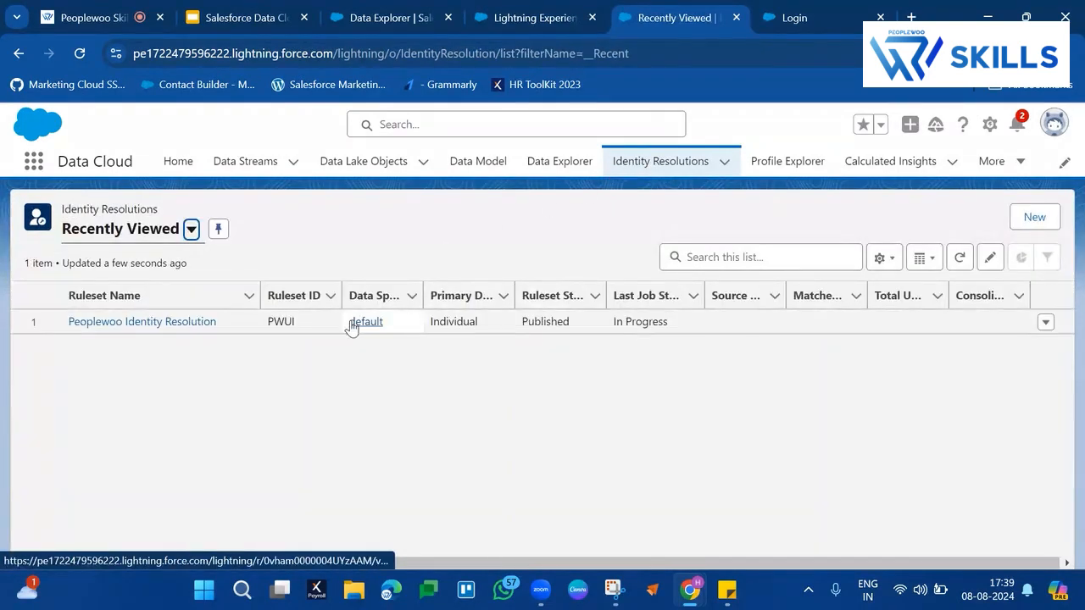
click(1044, 324)
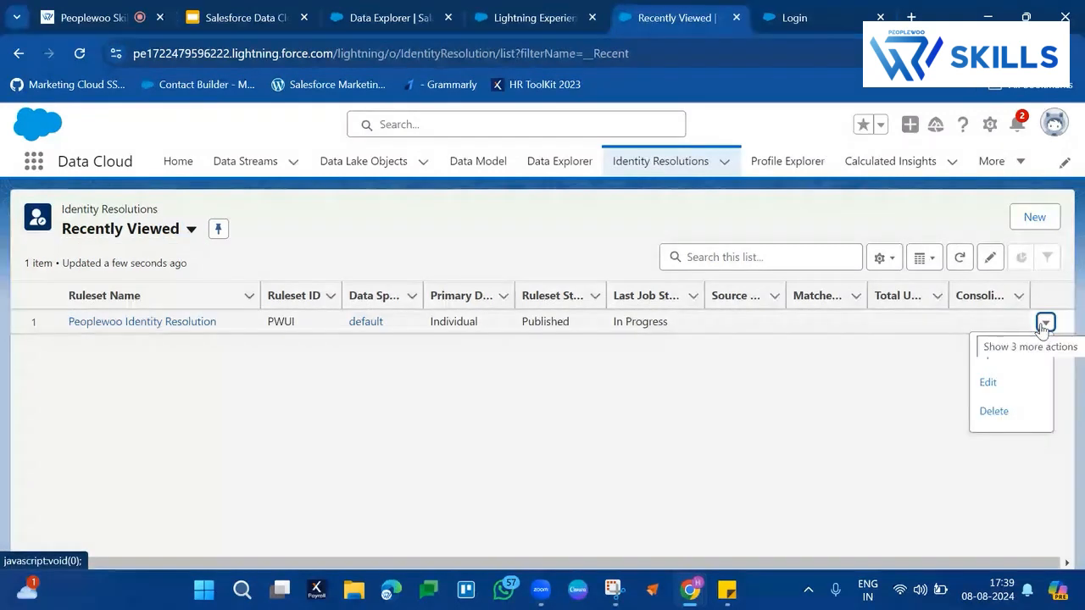
click(1002, 355)
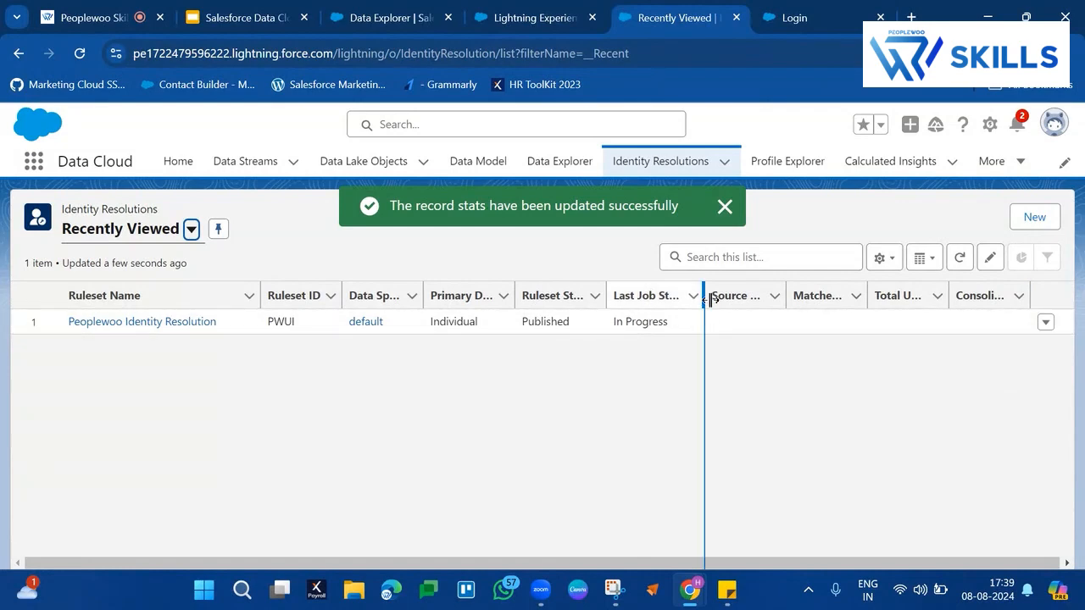
drag(703, 294, 851, 293)
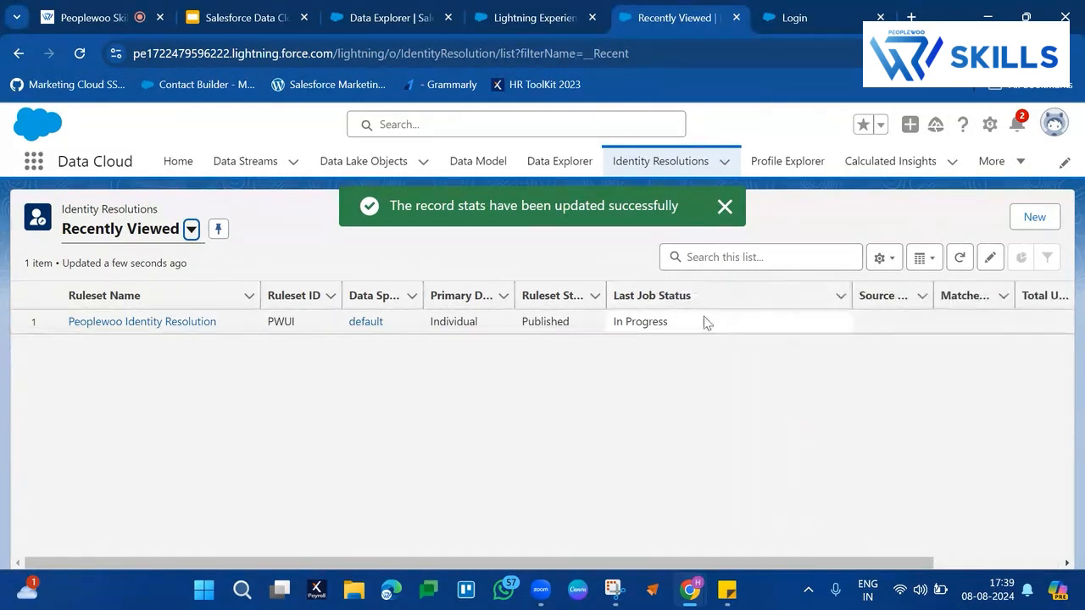
double_click(649, 325)
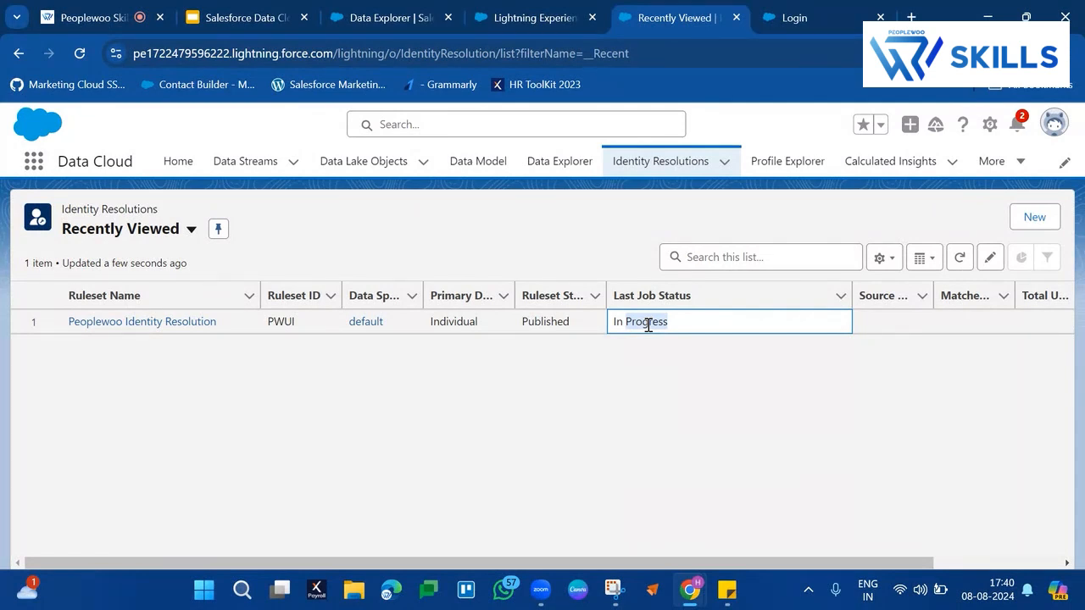
Step: Open the Data Model page, switch the list view from Mapped to All, and browse the data model objects
click(478, 164)
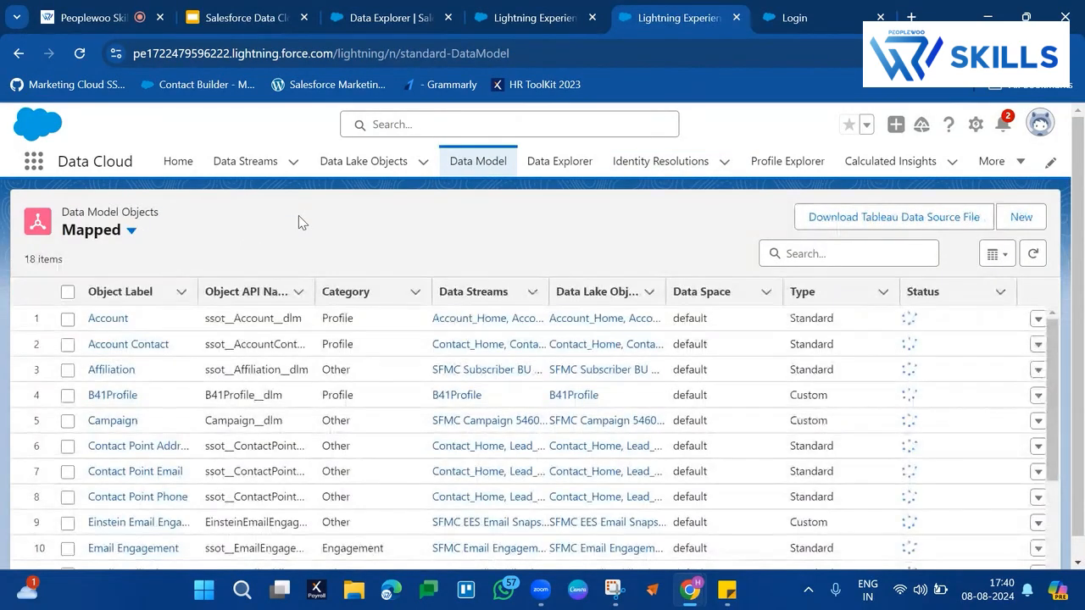
scroll(298, 215, down, 1)
scroll(299, 222, down, 2)
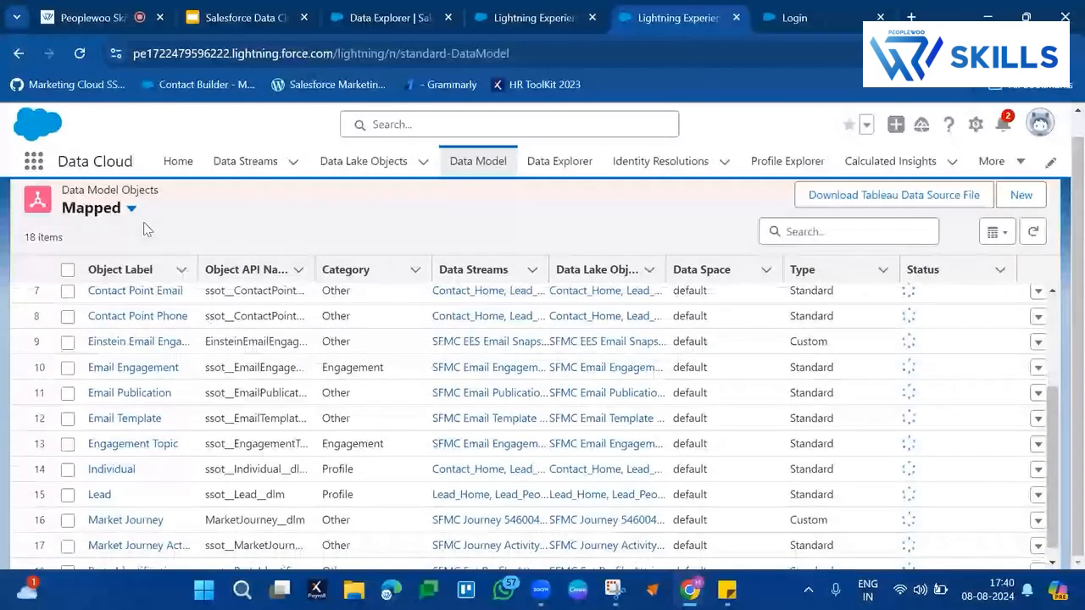
click(133, 210)
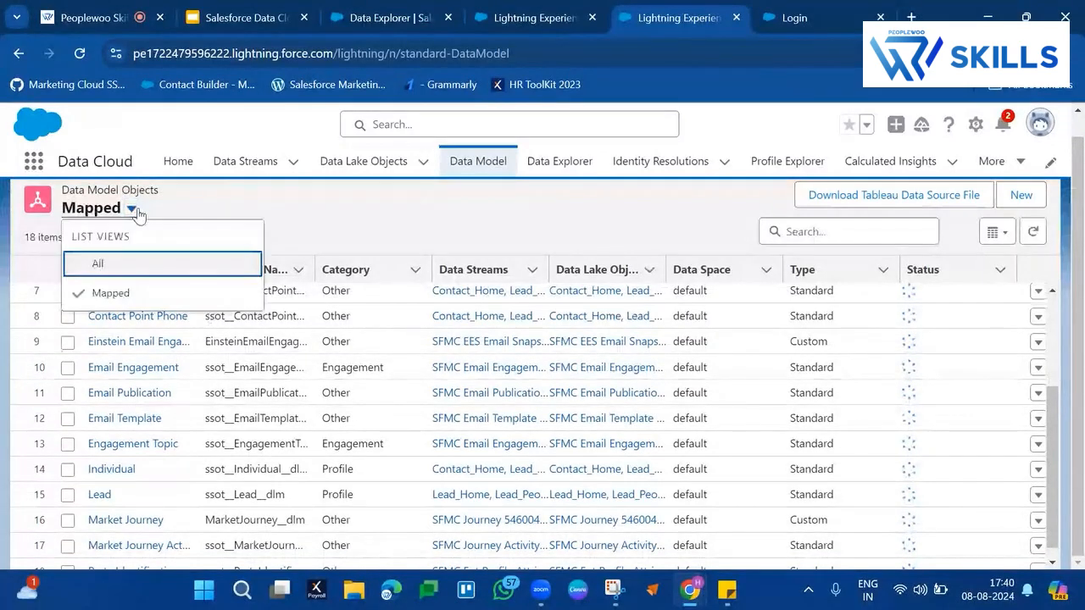
click(108, 271)
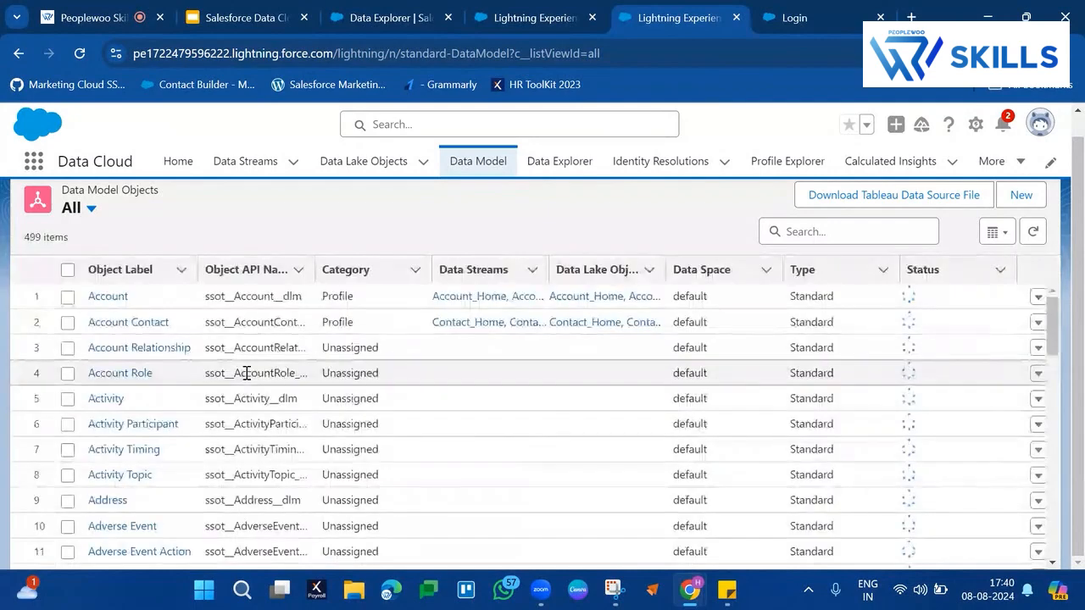
scroll(246, 379, down, 6)
scroll(246, 378, down, 6)
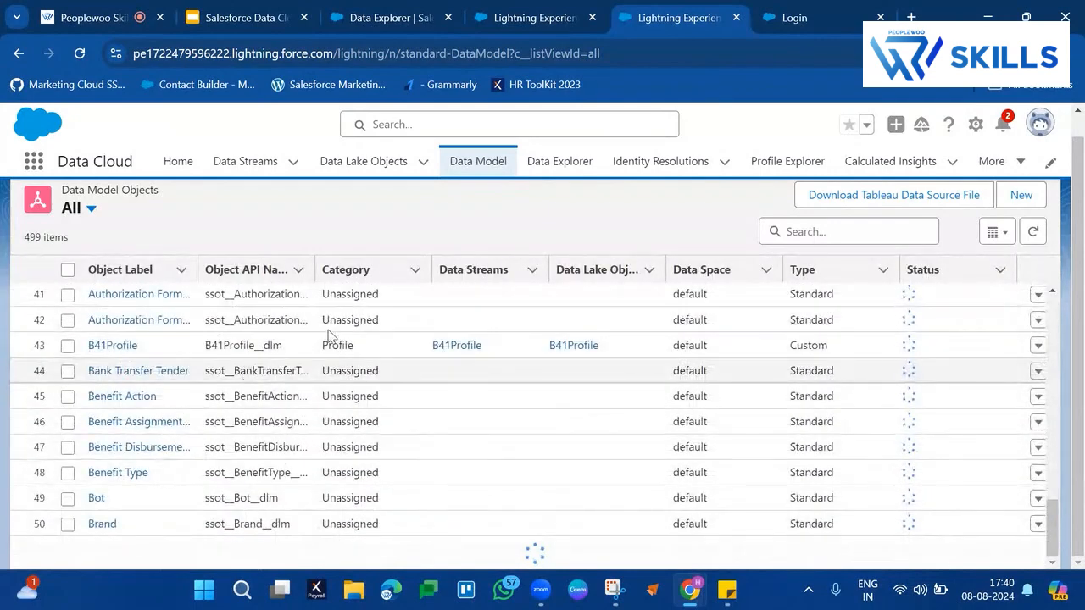
scroll(691, 329, up, 12)
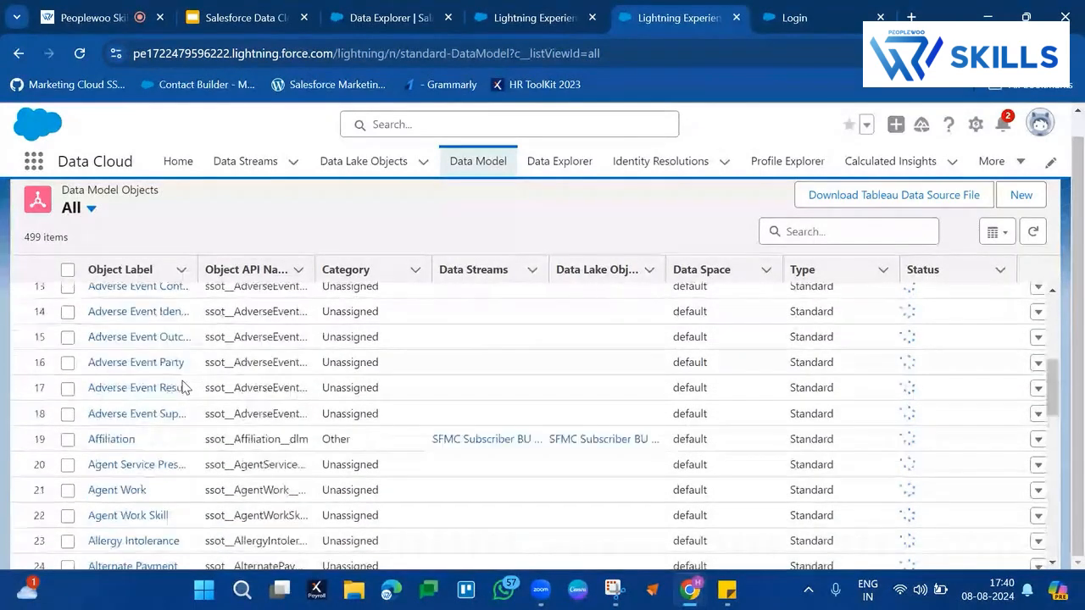
Step: Search the data model objects for "unified" and widen the Object Label column to read the full object names
click(843, 234)
text(un)
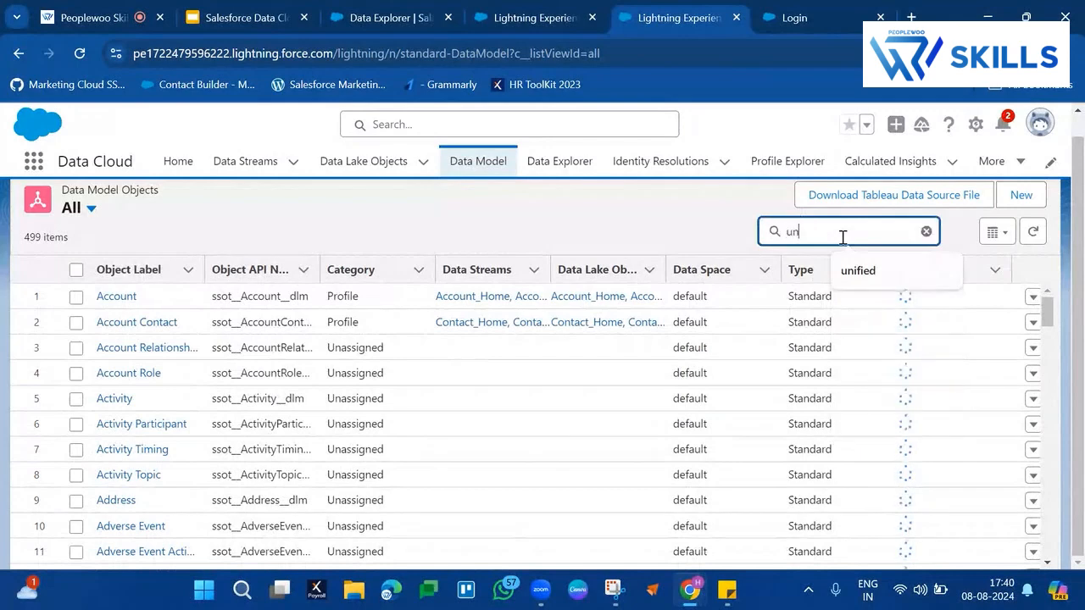
text(ified)
key(Return)
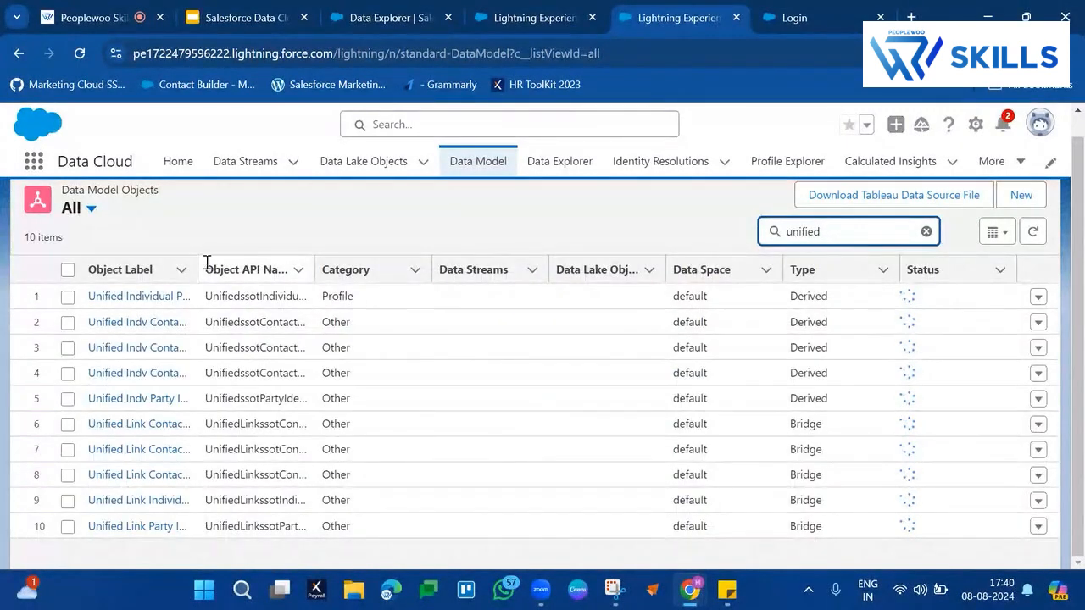
drag(196, 264, 504, 258)
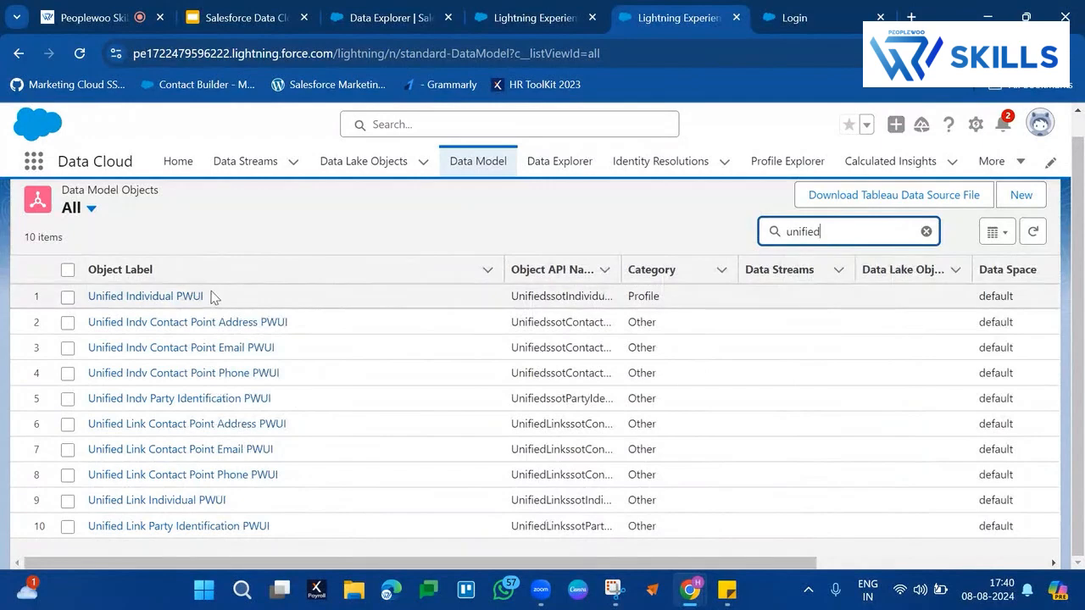
scroll(191, 319, up, 1)
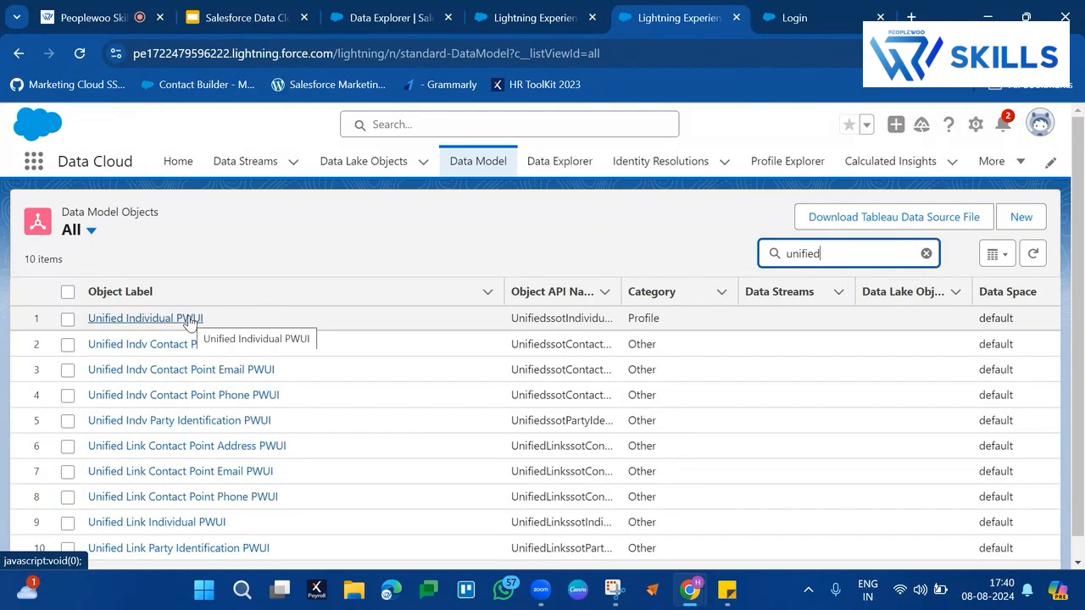
Step: Check the Type and Status of the unified objects and open Data Explorer with Data Model Object as the object type
scroll(527, 410, right, 5)
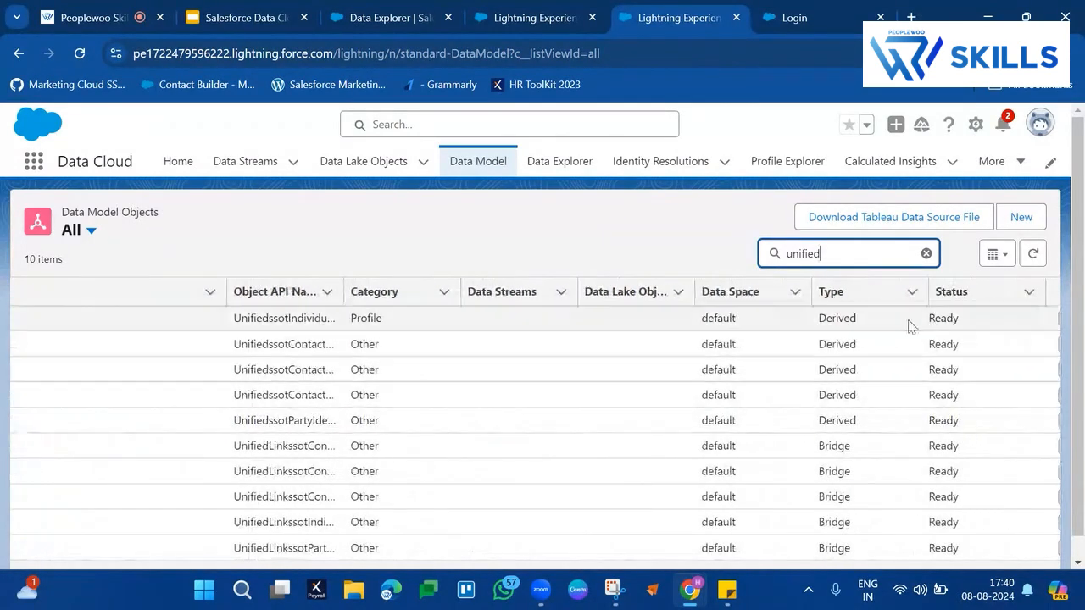
scroll(637, 384, left, 5)
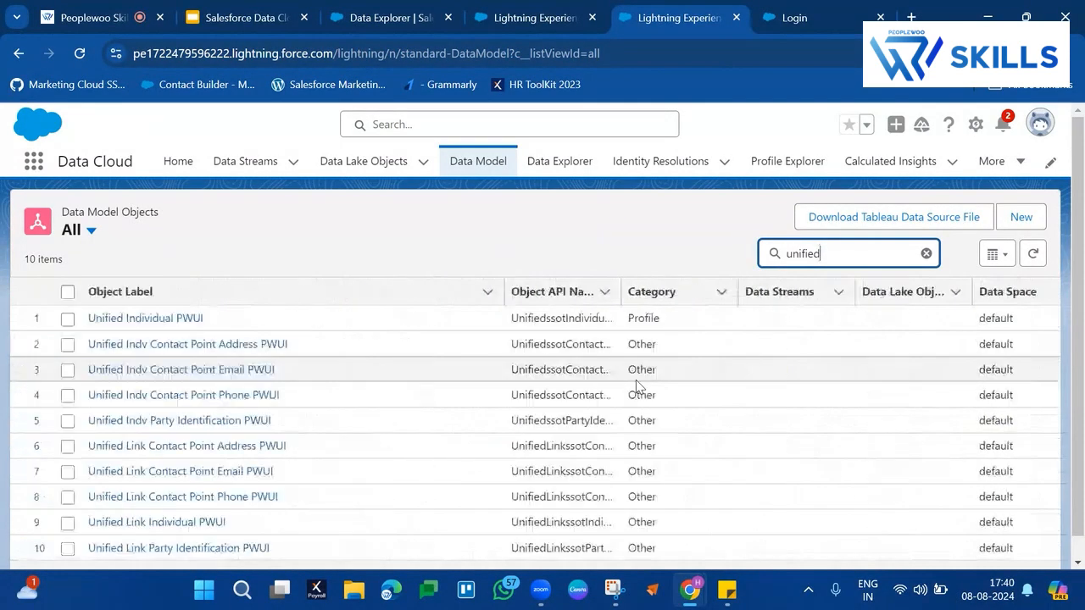
click(574, 162)
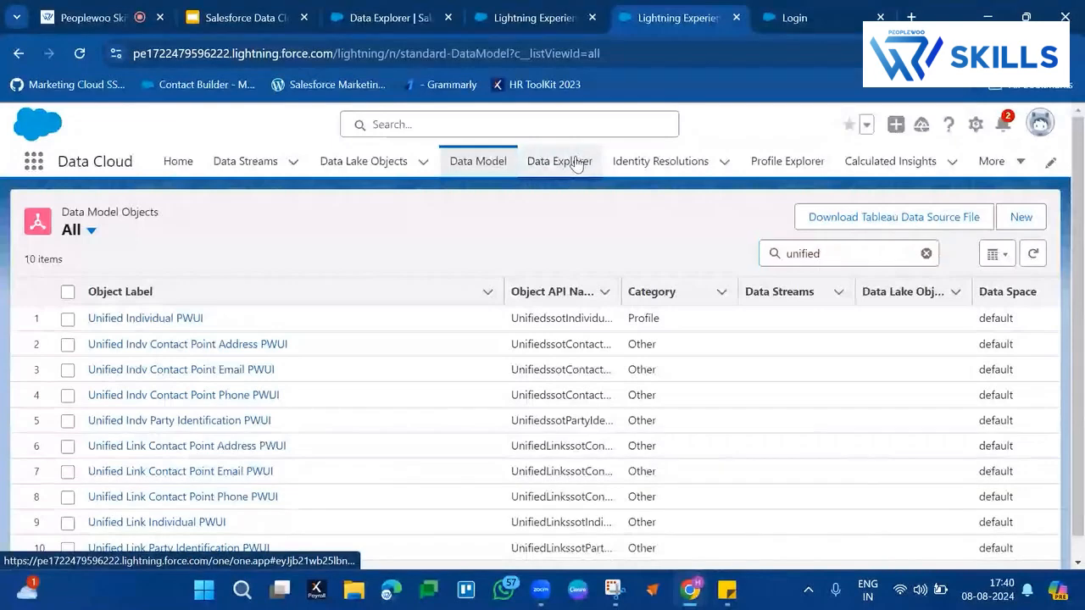
click(318, 289)
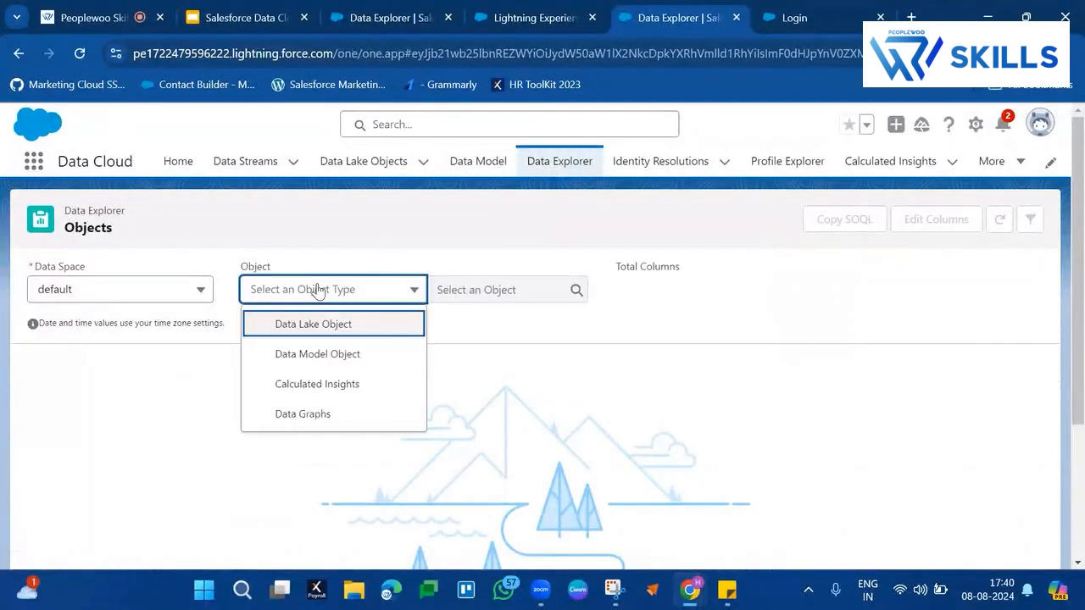
click(346, 354)
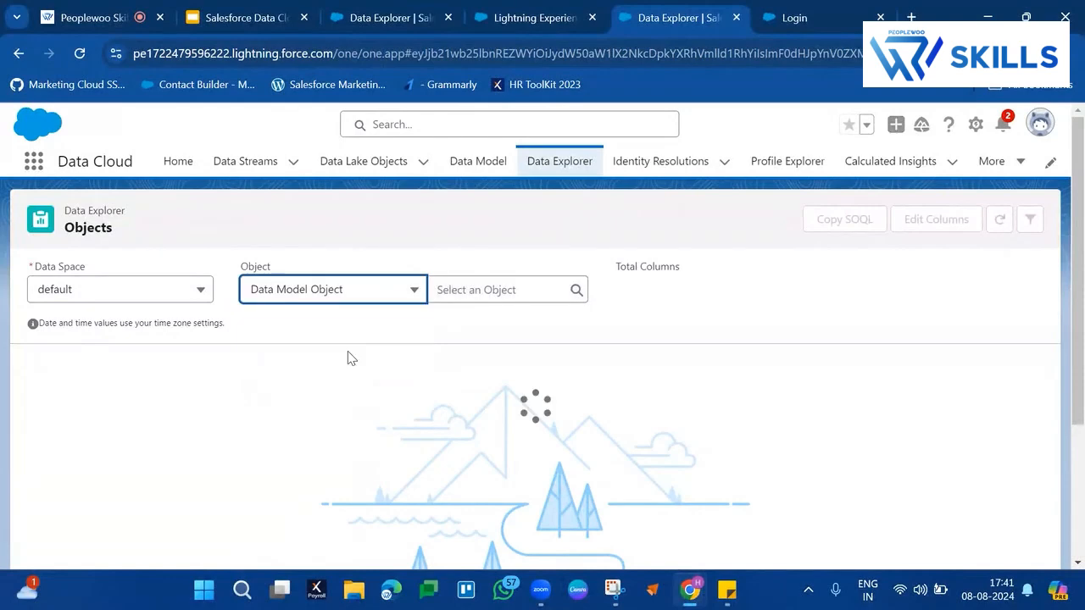
Step: Browse the available data model objects and load the Unified Individual PWUI object in Data Explorer
click(479, 292)
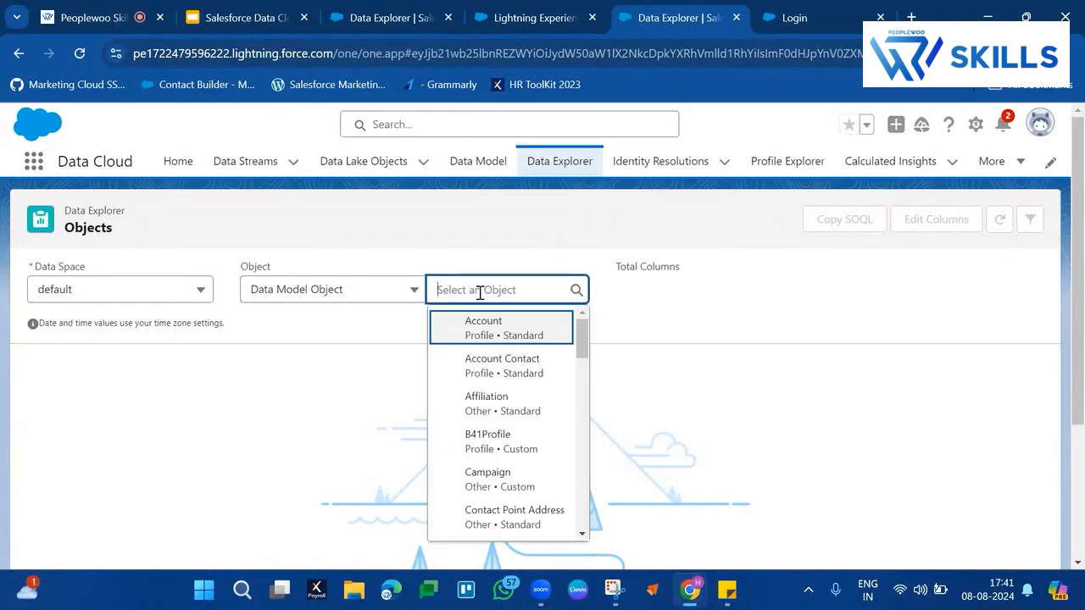
scroll(470, 440, down, 5)
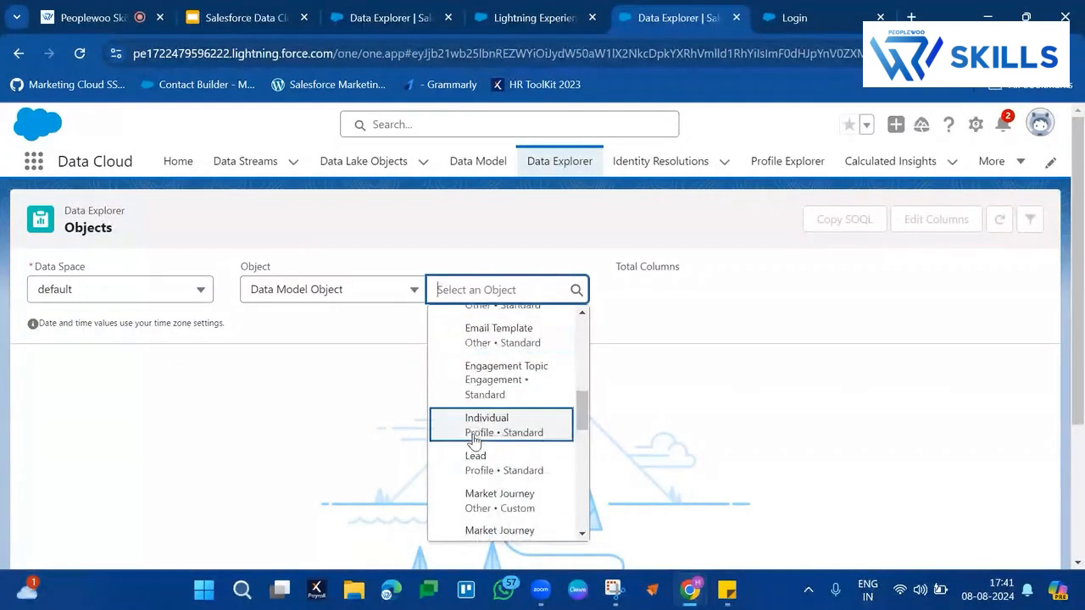
scroll(472, 441, down, 5)
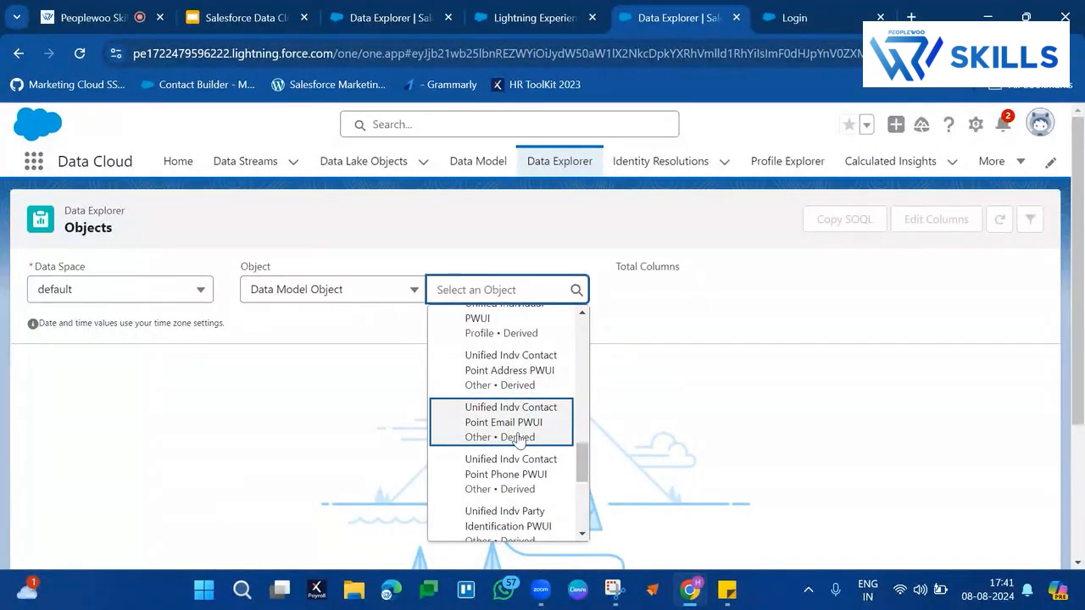
scroll(527, 439, down, 1)
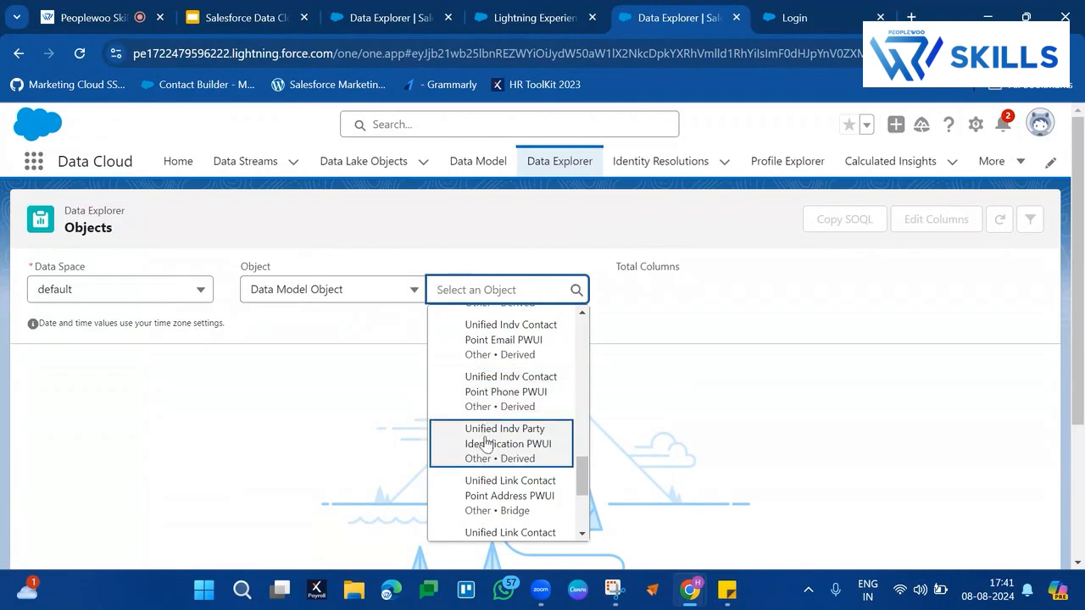
scroll(500, 447, down, 2)
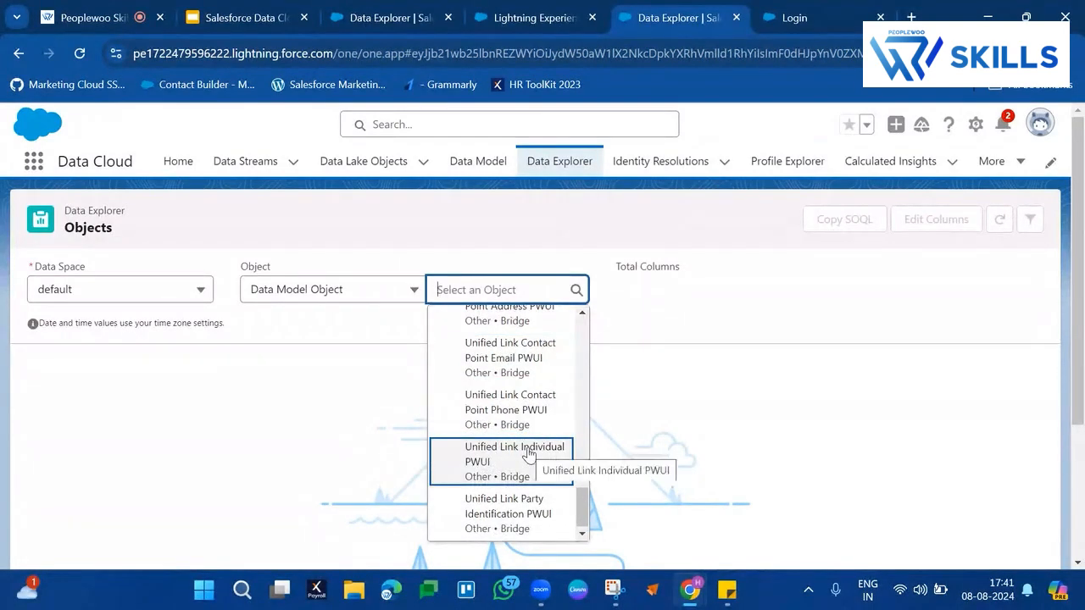
scroll(527, 456, down, 1)
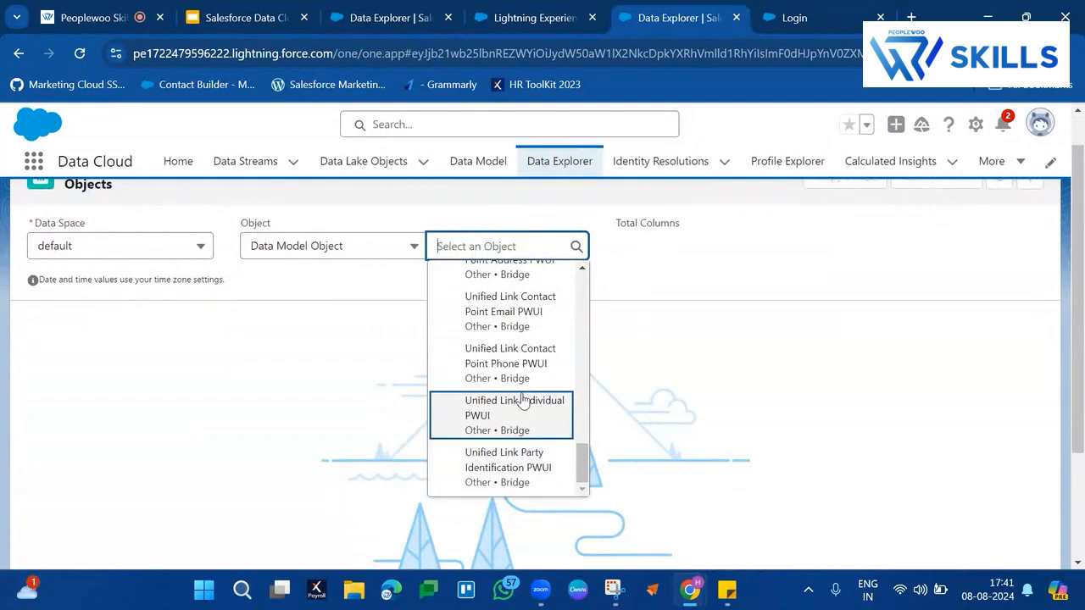
scroll(526, 415, up, 1)
scroll(523, 399, up, 3)
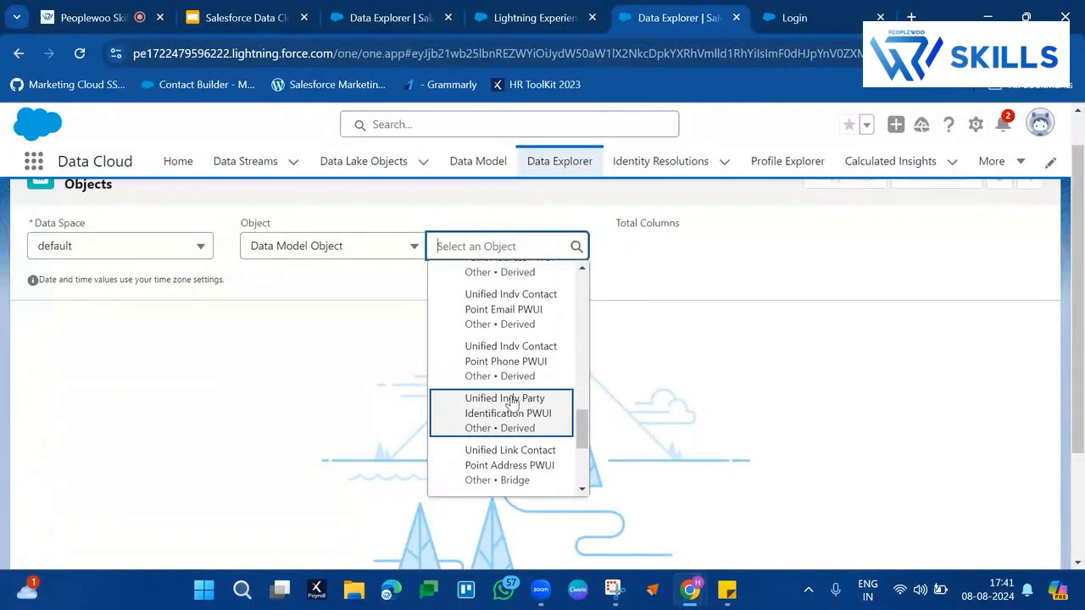
scroll(509, 367, up, 3)
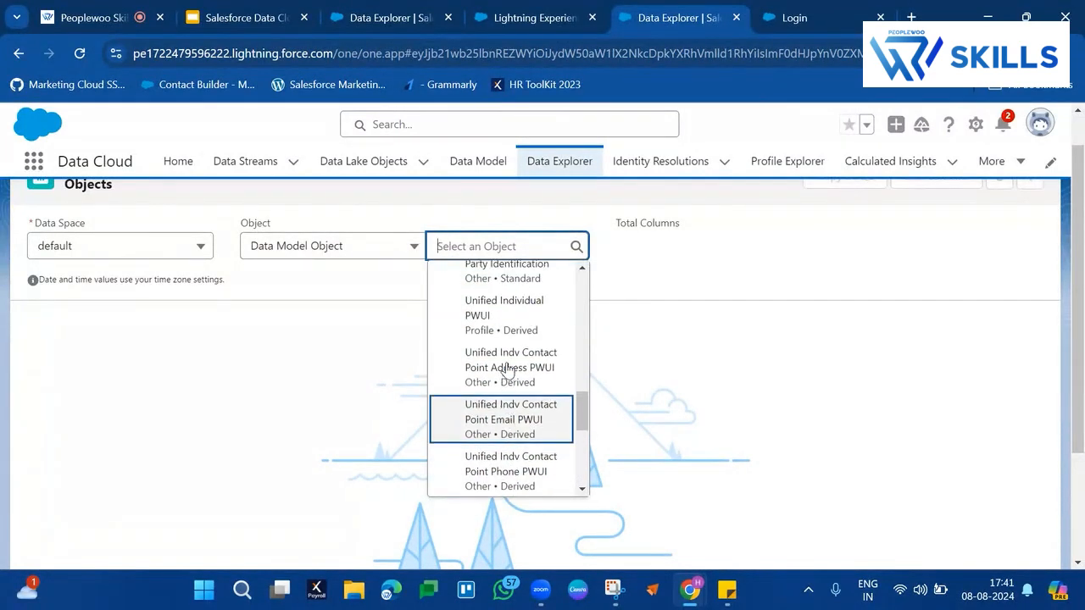
scroll(506, 370, up, 1)
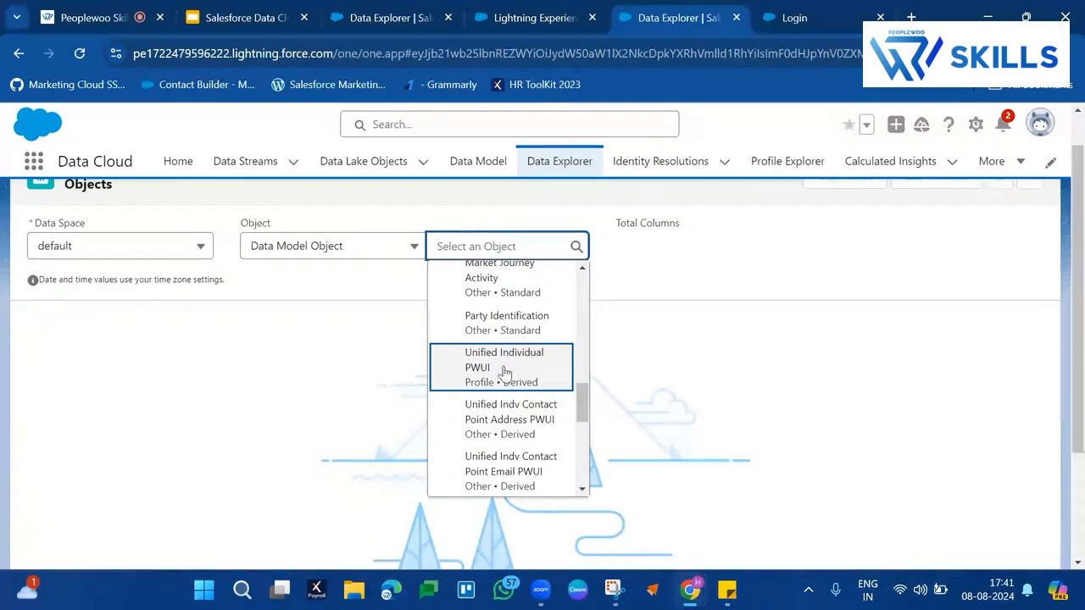
click(533, 367)
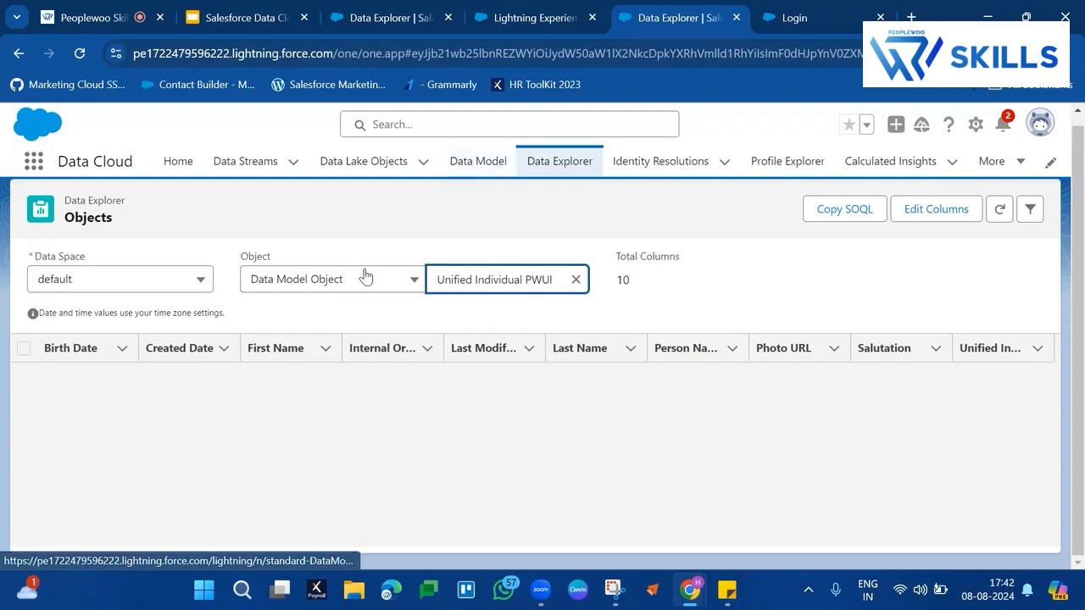
Step: Replace the Unified Individual PWUI object with the standard Individual object in Data Explorer
click(574, 277)
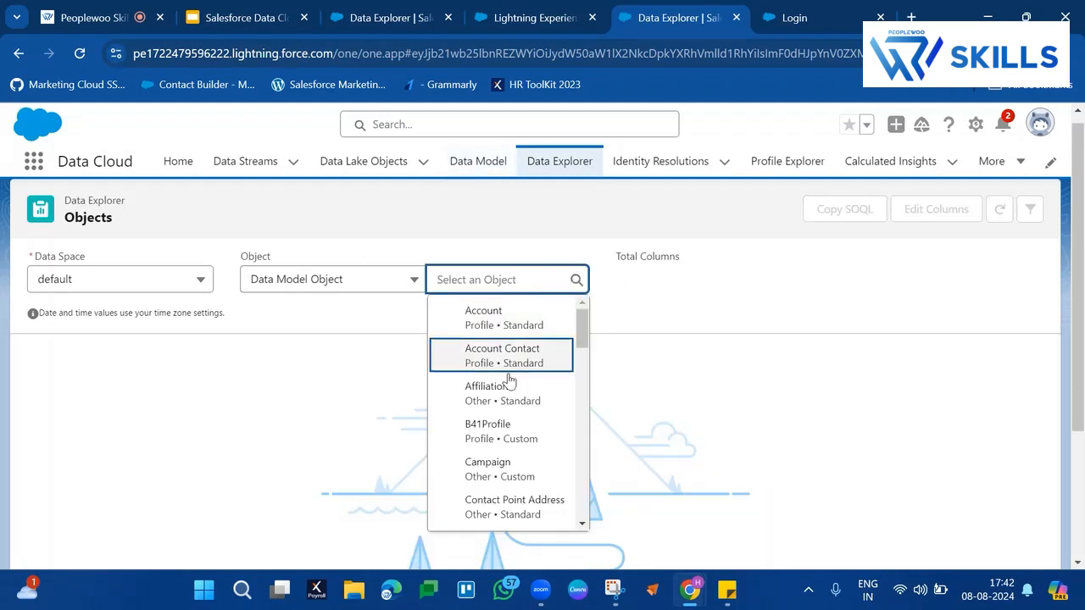
scroll(503, 458, down, 1)
scroll(503, 477, down, 5)
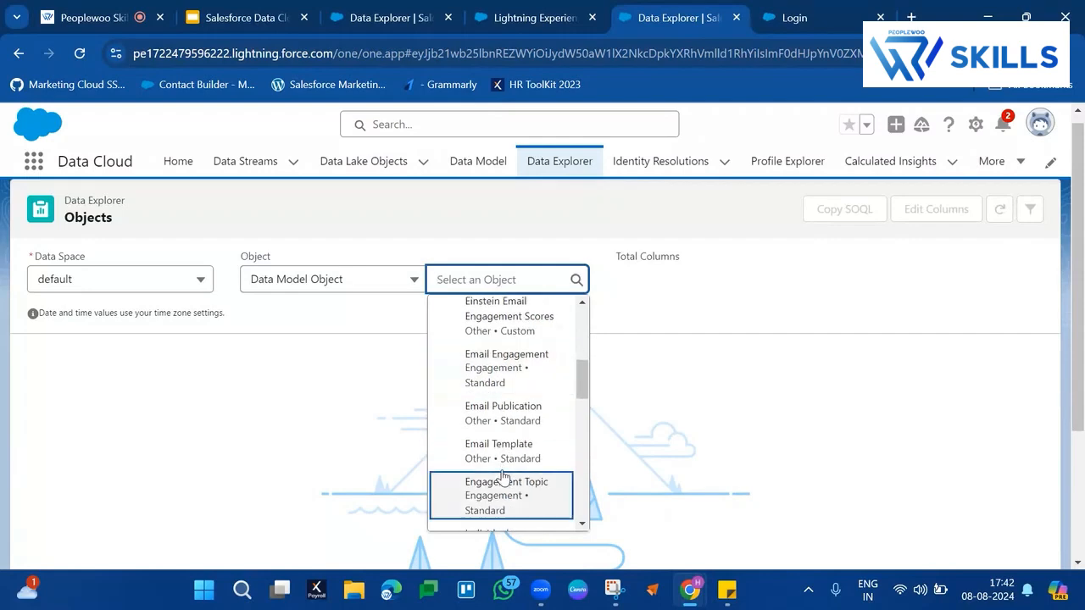
scroll(502, 477, down, 1)
click(525, 419)
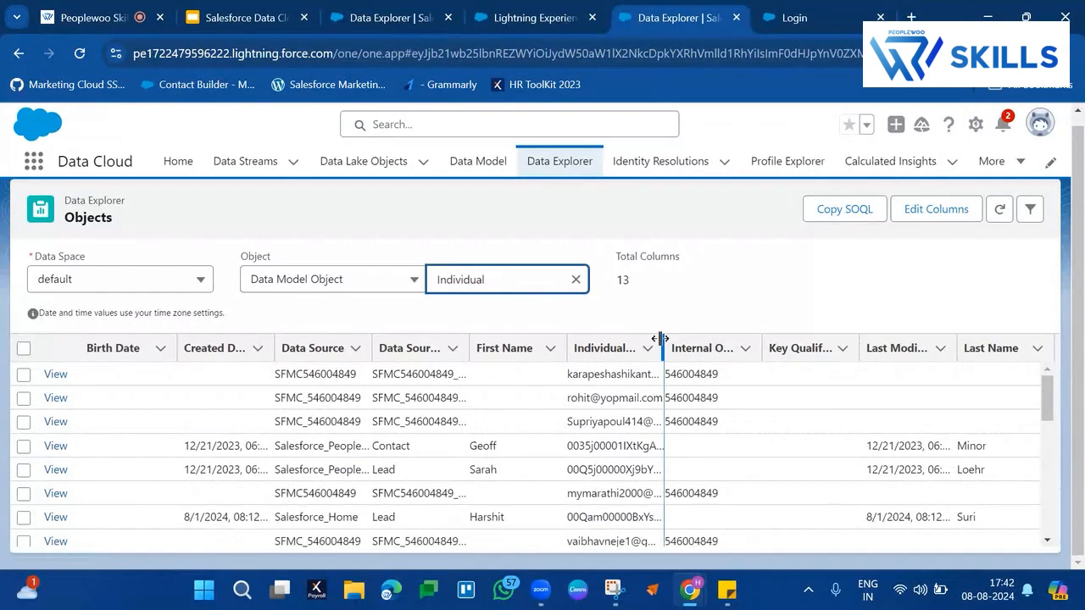
Step: Widen the Individual Id column and look through the Individual object's records
drag(661, 343, 790, 307)
scroll(627, 458, down, 10)
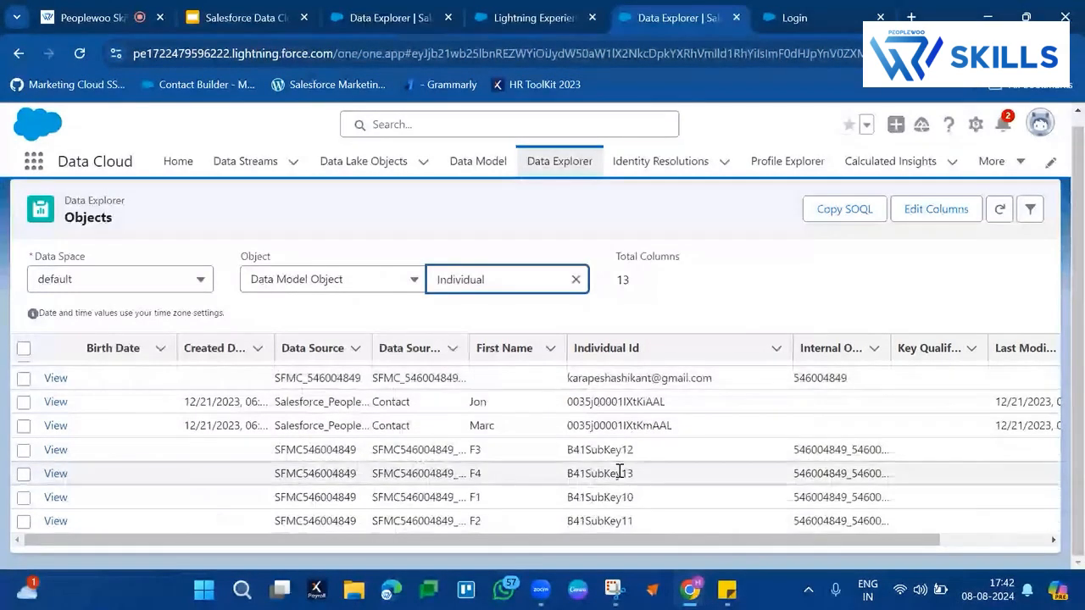
scroll(767, 431, up, 5)
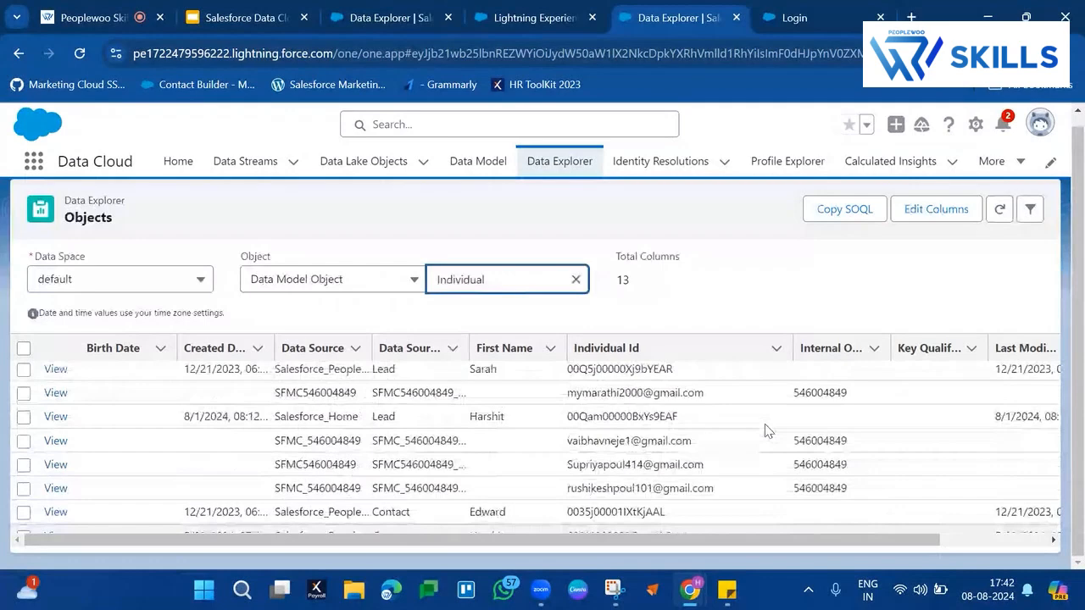
scroll(765, 431, up, 2)
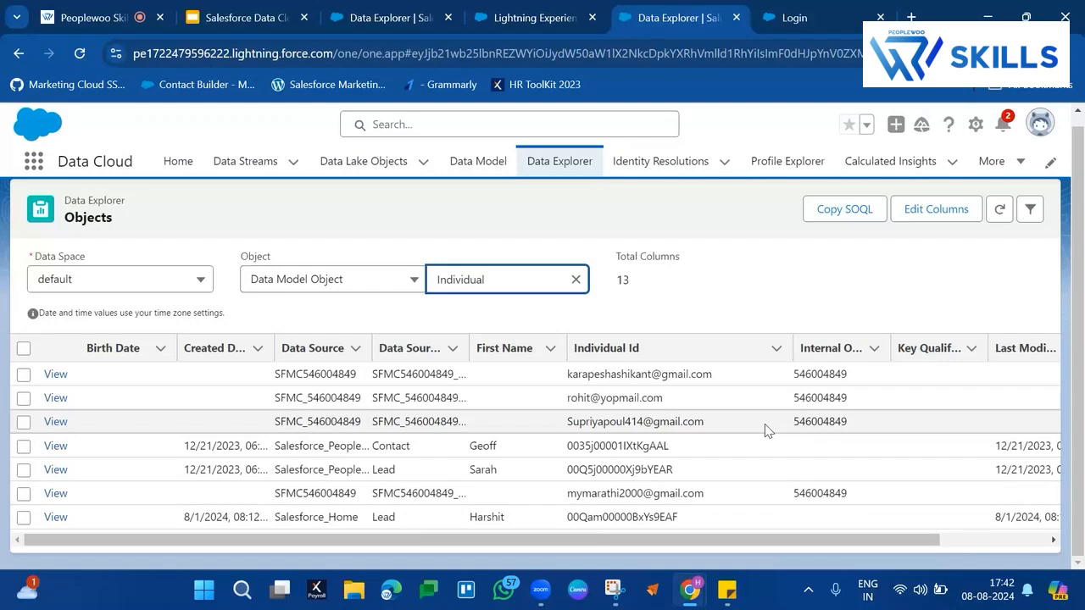
Step: Open the Identity Resolutions list and check the Last Job Status of the Peoplewoo Identity Resolution ruleset
click(661, 163)
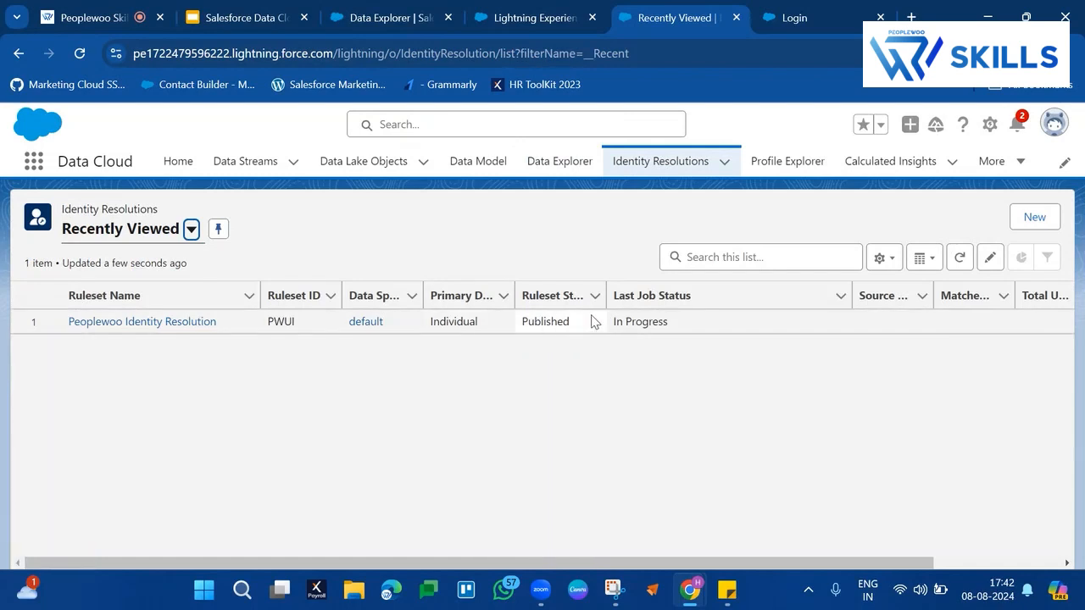
double_click(627, 320)
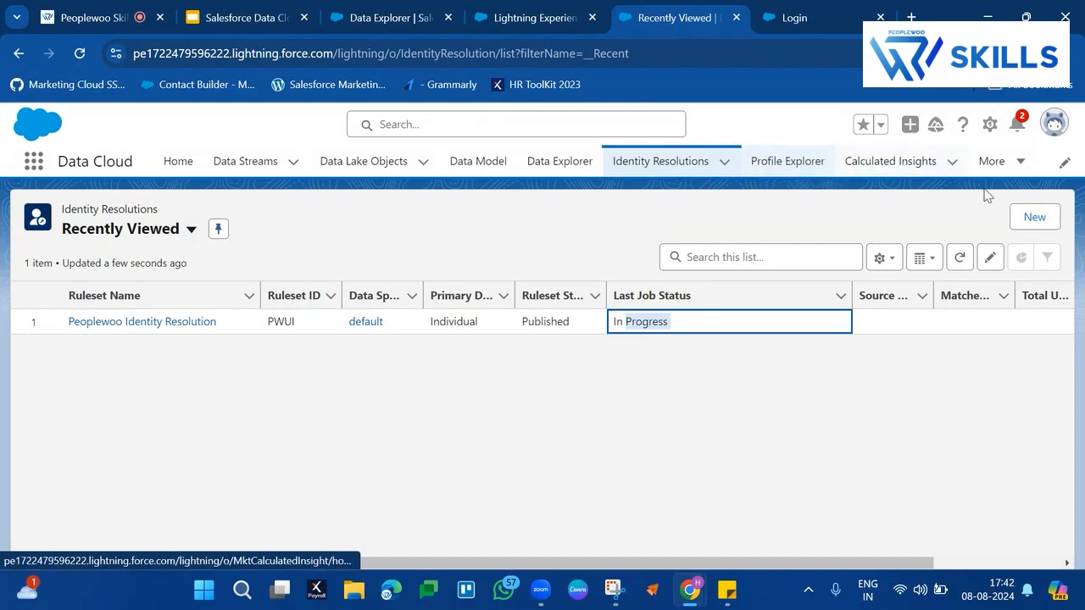
click(1017, 161)
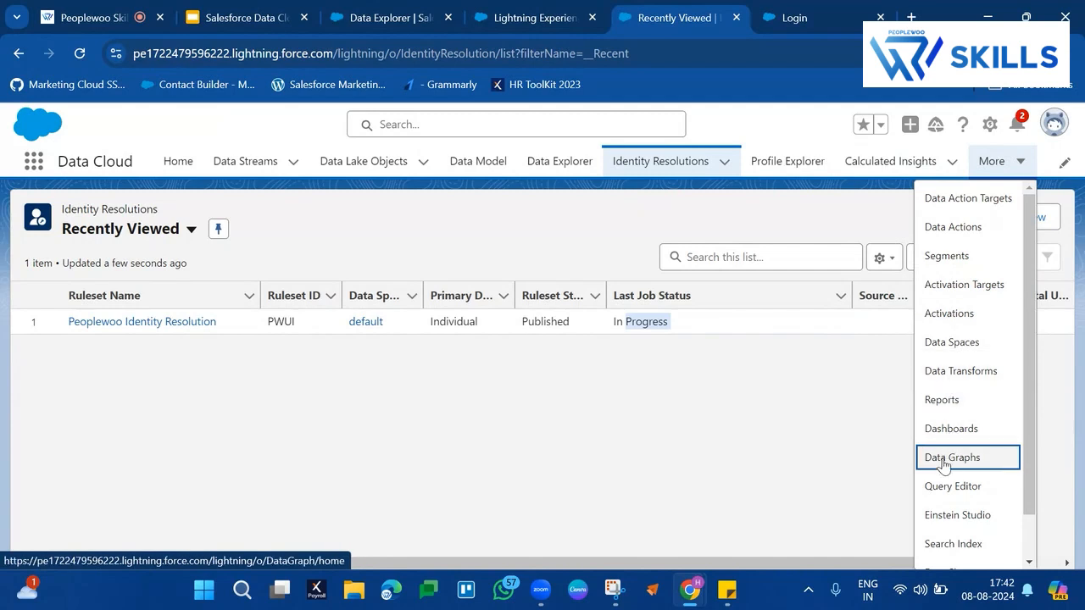
scroll(945, 467, down, 1)
click(724, 491)
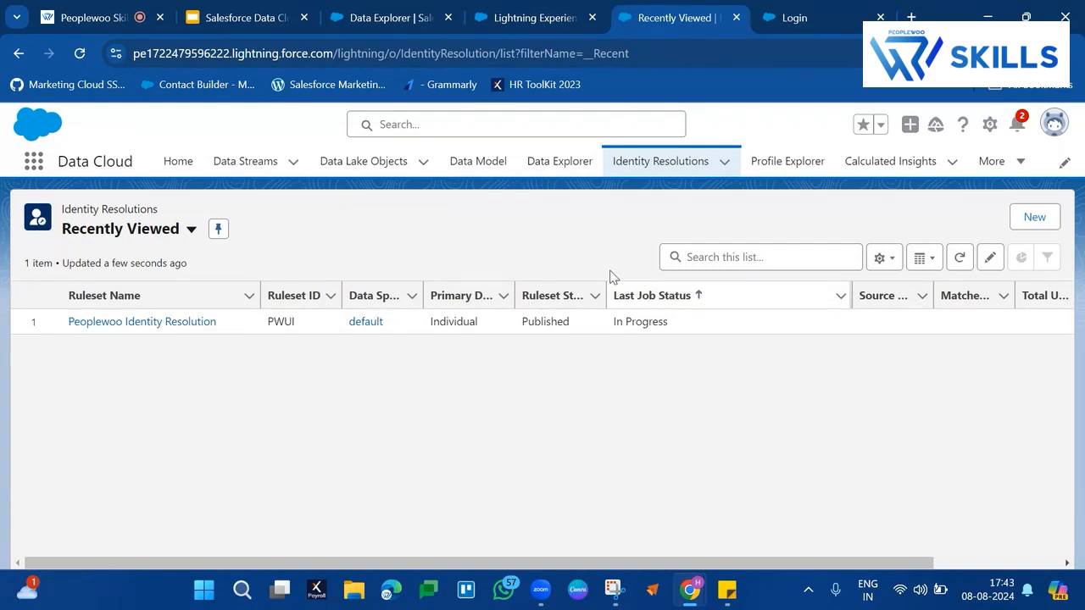
Step: Switch to the Salesforce Data Cloud presentation in Google Slides and present the "Creating a Unified Individual" slide full screen
click(270, 9)
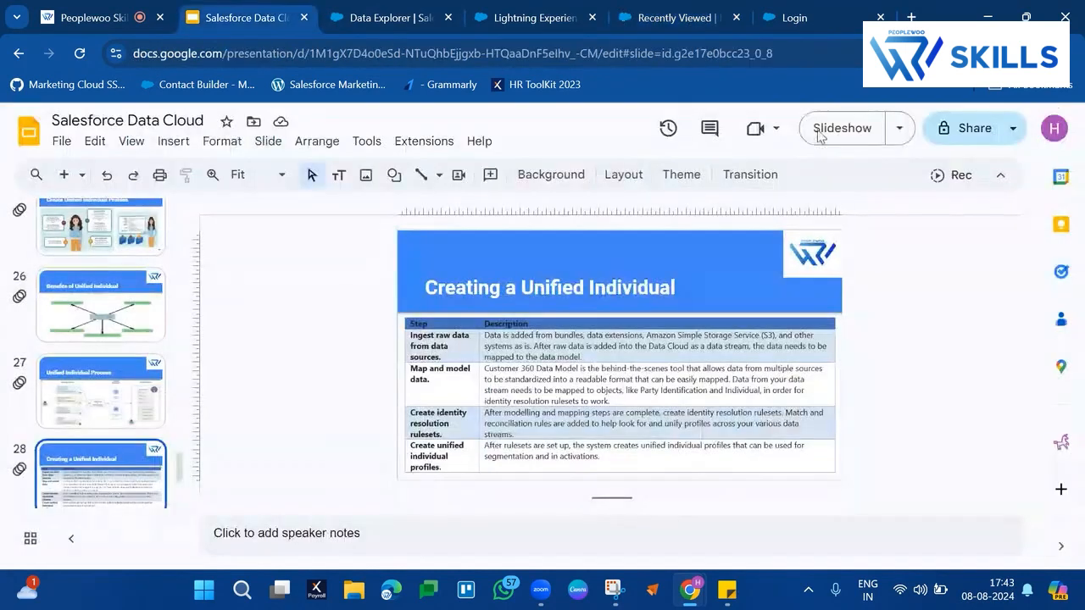
click(842, 128)
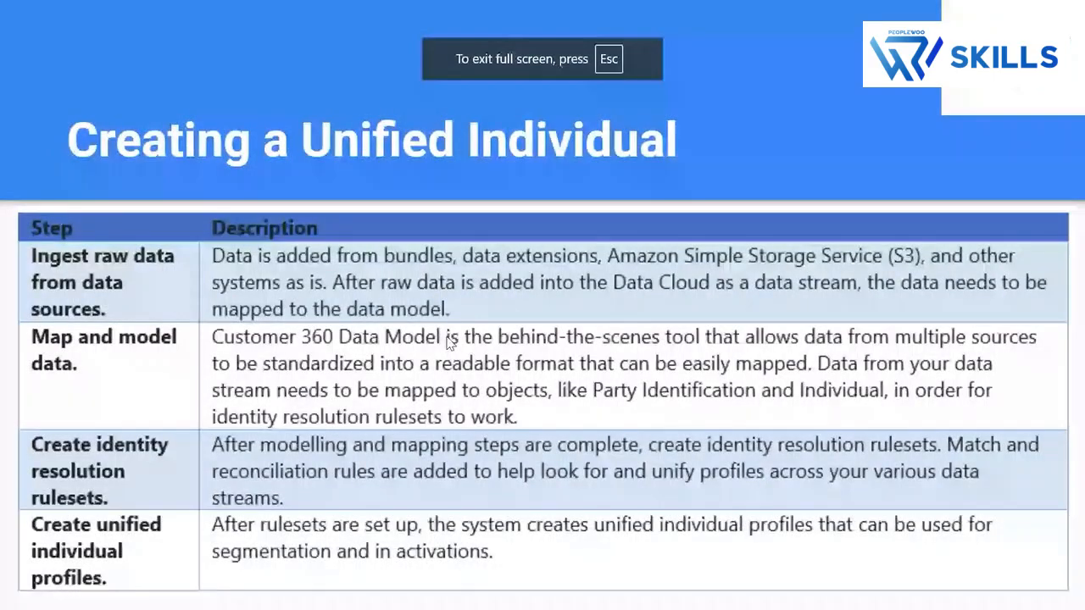
key(Right)
key(Left)
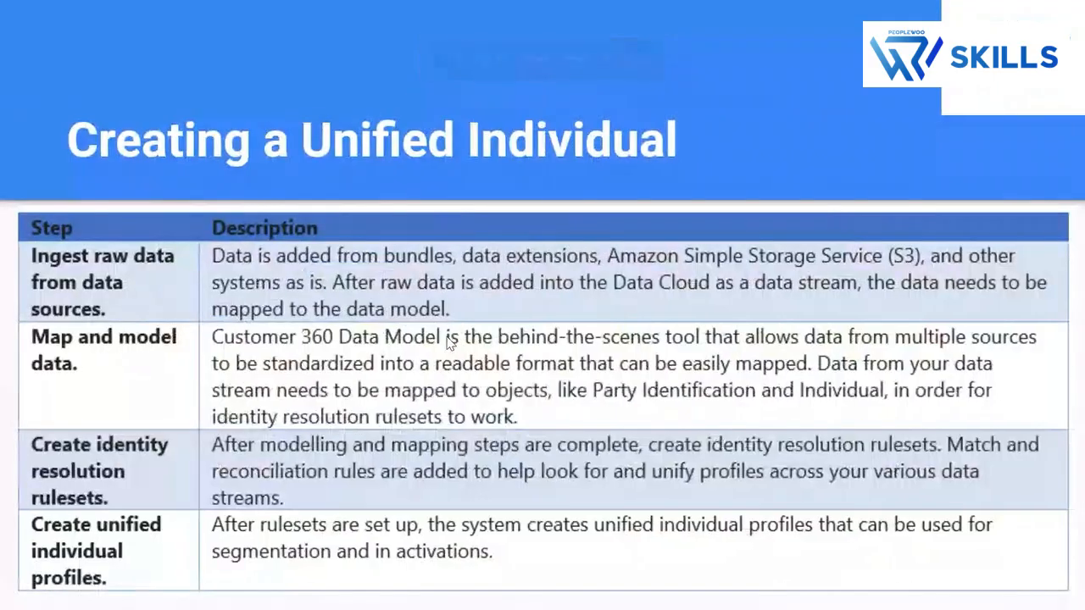